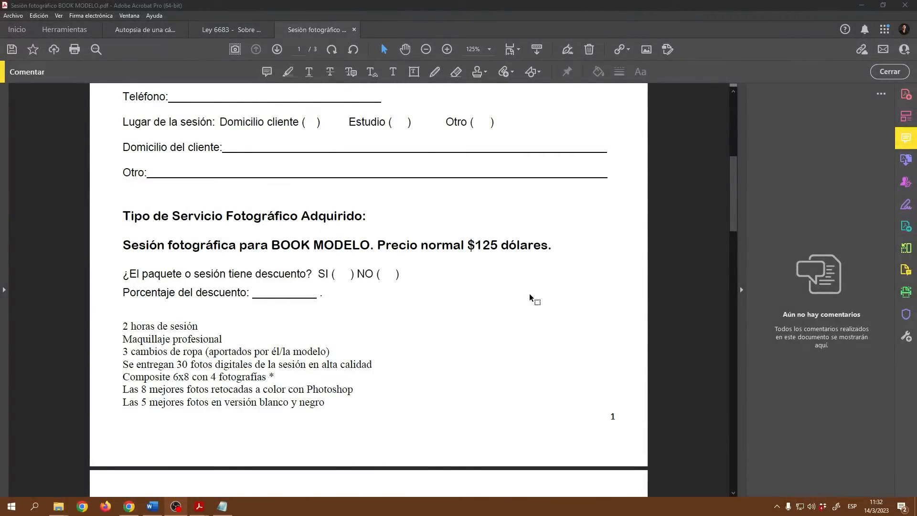
Look through the Dinámico, Firma and Negocio estándar stamp collections.
{"action": "scroll", "coordinate": [526, 292], "scroll_direction": "up", "scroll_amount": 7}
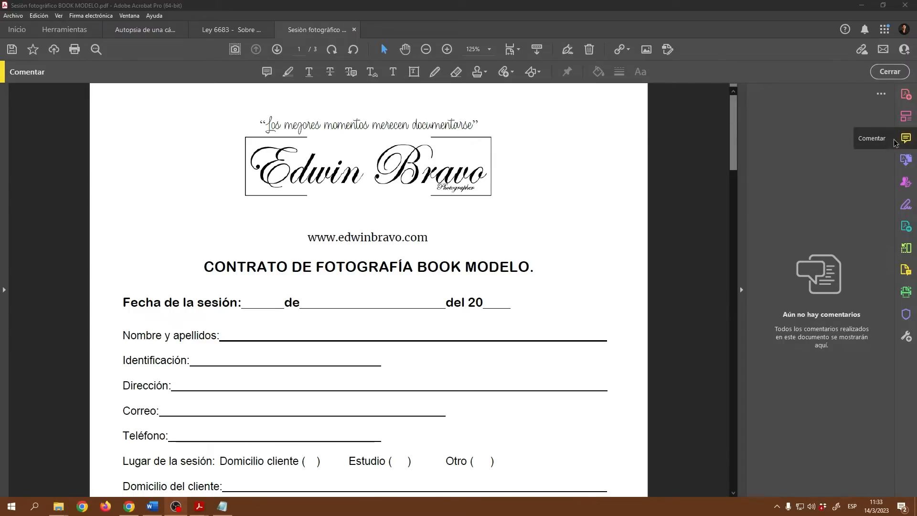
{"action": "left_click", "coordinate": [487, 73]}
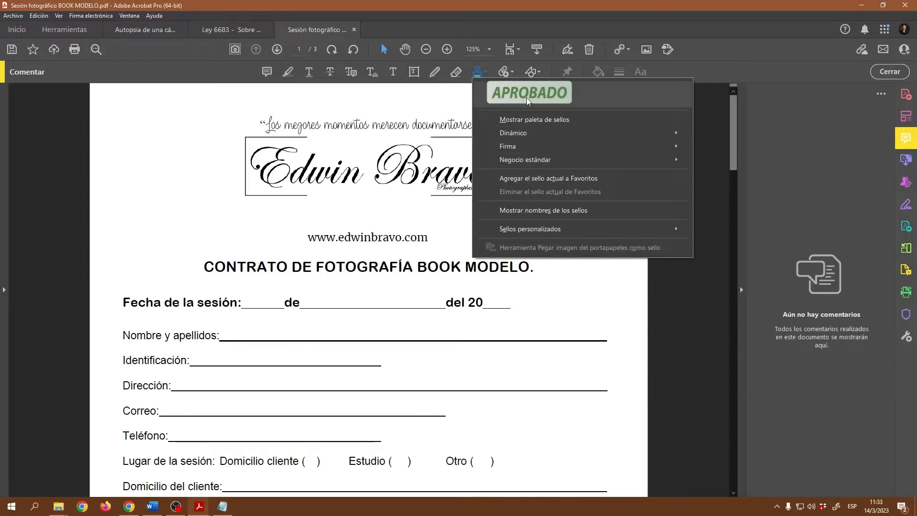
{"action": "mouse_move", "coordinate": [518, 131]}
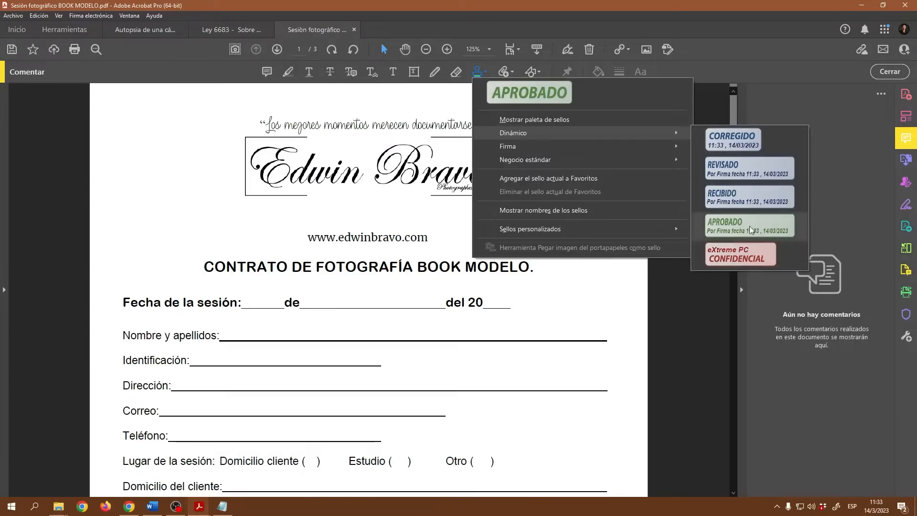
{"action": "mouse_move", "coordinate": [566, 146]}
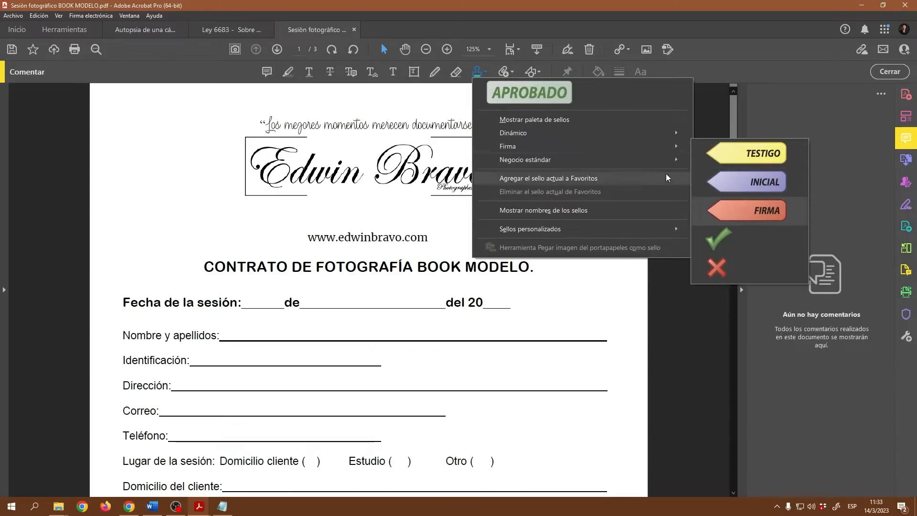
{"action": "mouse_move", "coordinate": [659, 156]}
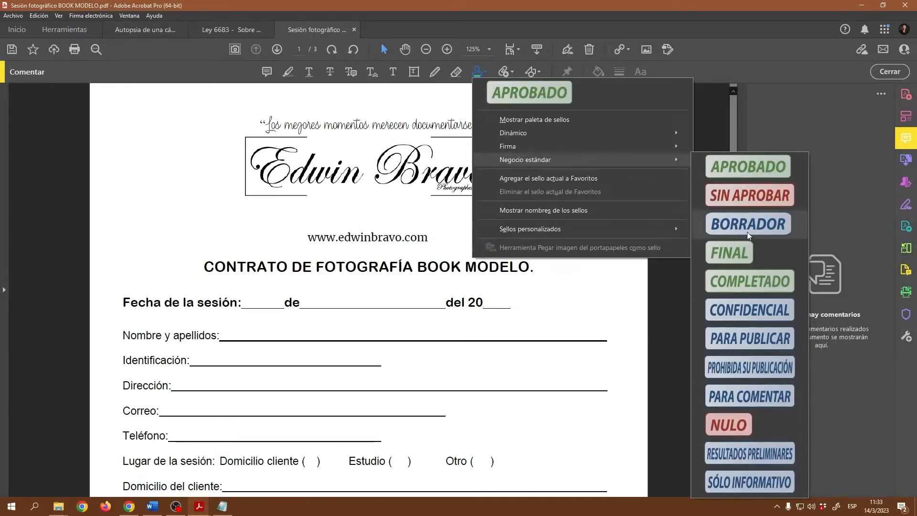
{"action": "mouse_move", "coordinate": [504, 231]}
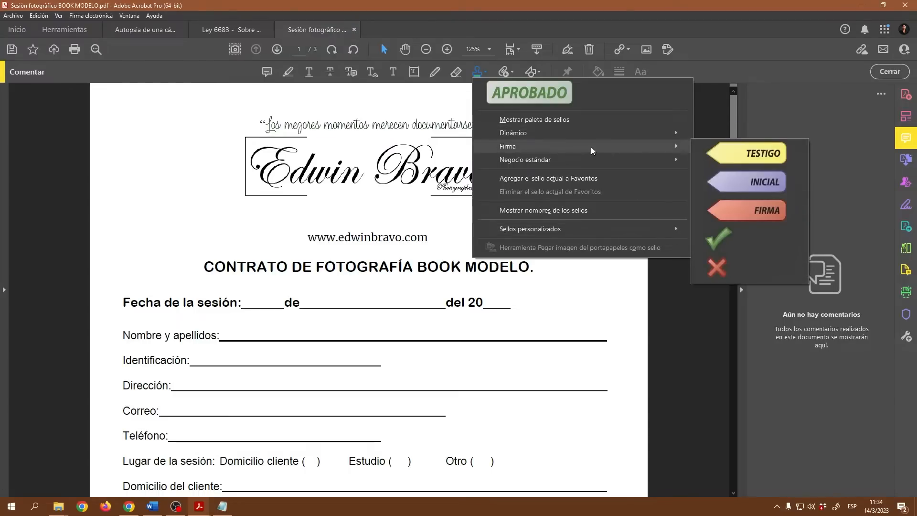
{"action": "left_click", "coordinate": [734, 106]}
Place a FIRMA stamp from the Firma collection at the end of the client's signature line on page 3.
{"action": "scroll", "coordinate": [632, 217], "scroll_direction": "down", "scroll_amount": 15}
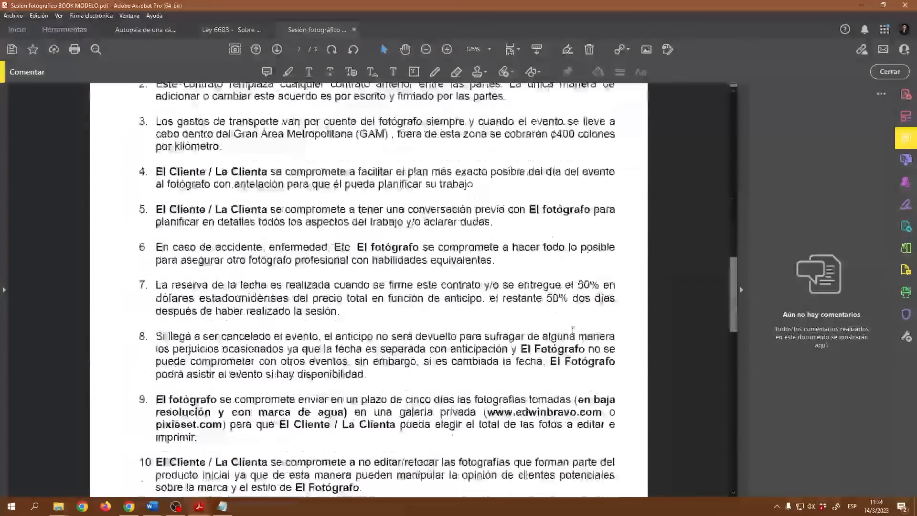
{"action": "scroll", "coordinate": [572, 330], "scroll_direction": "down", "scroll_amount": 15}
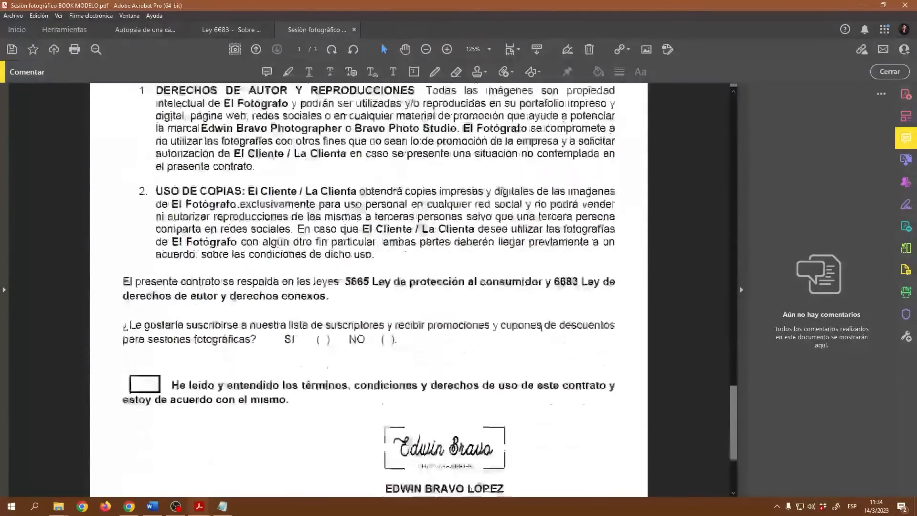
{"action": "scroll", "coordinate": [545, 328], "scroll_direction": "down", "scroll_amount": 3}
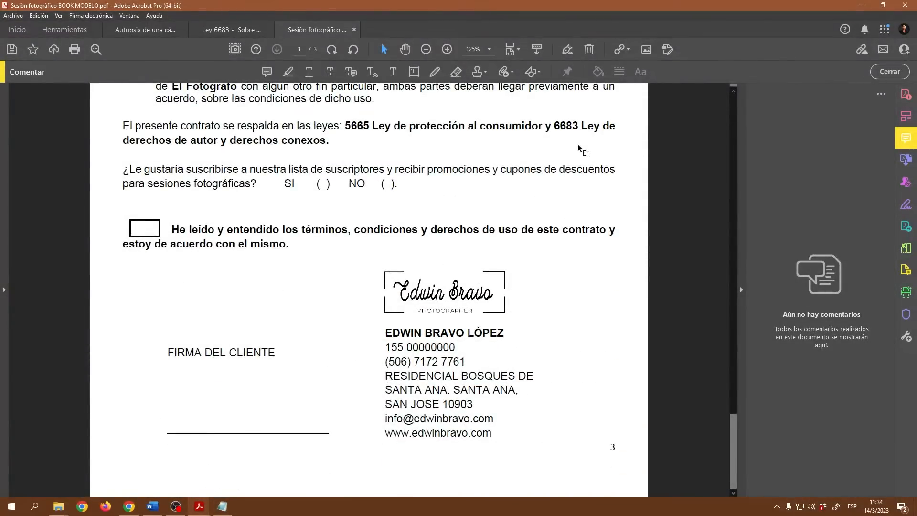
{"action": "left_click", "coordinate": [484, 73]}
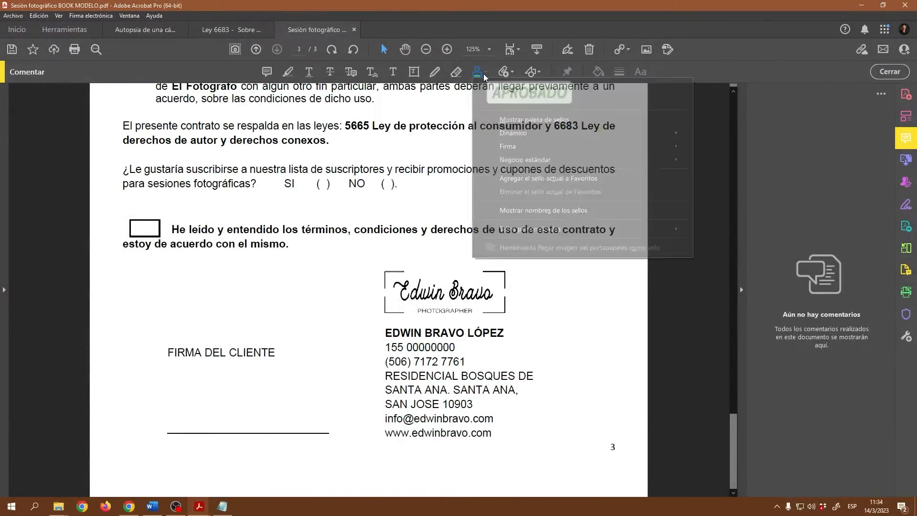
{"action": "mouse_move", "coordinate": [628, 144]}
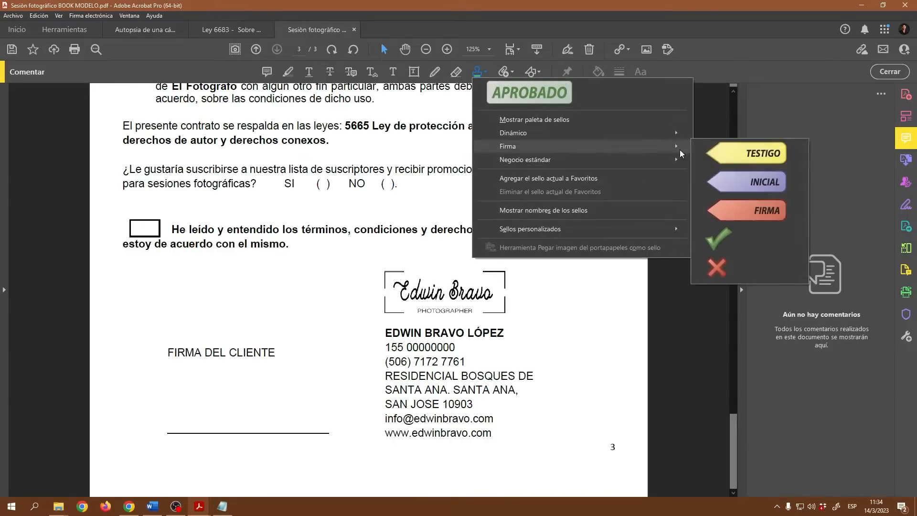
{"action": "left_click", "coordinate": [756, 214]}
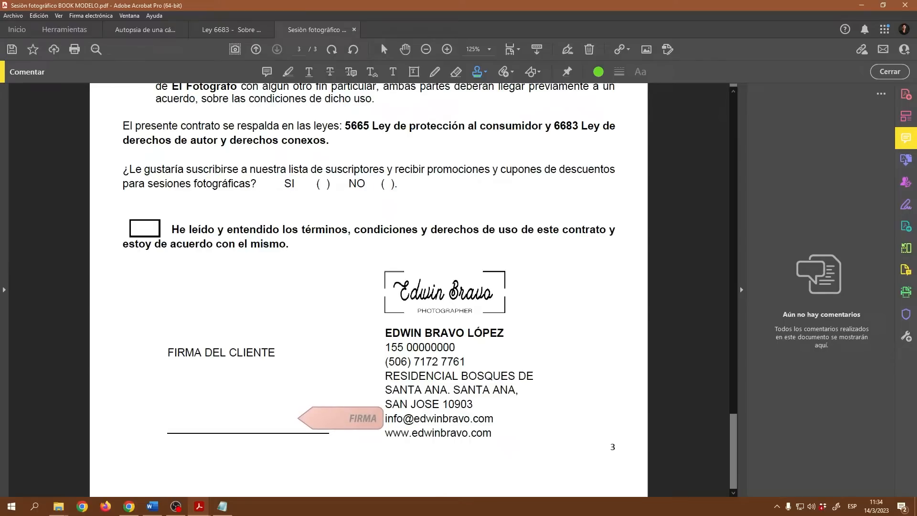
{"action": "left_click", "coordinate": [340, 418]}
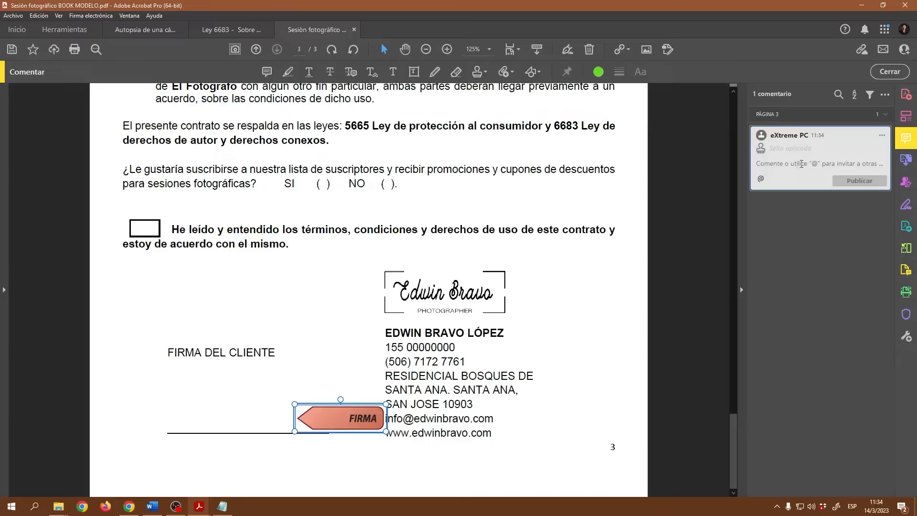
Publish the comment "Firmar documento" on the FIRMA stamp and deselect the stamp.
{"action": "type", "text": "F"}
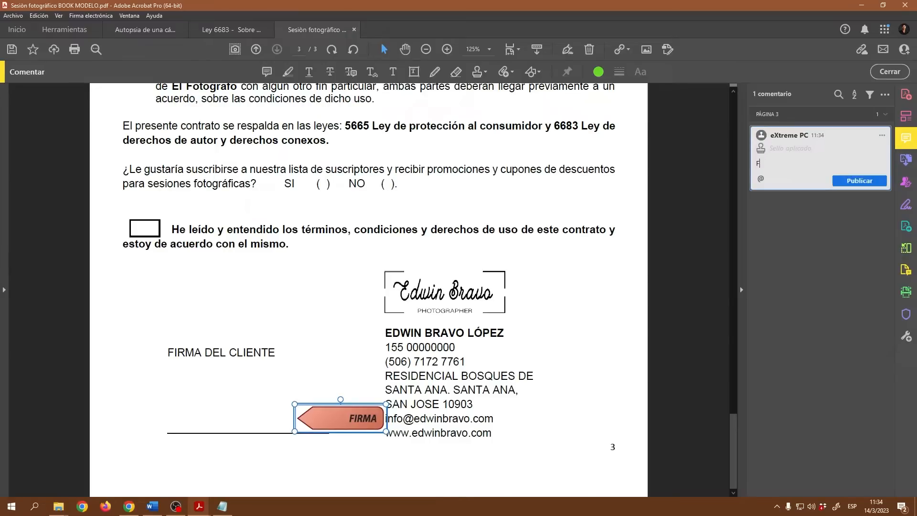
{"action": "type", "text": "irmar d"}
{"action": "type", "text": "ocuemn"}
{"action": "key", "text": "BackSpace"}
{"action": "key", "text": "BackSpace"}
{"action": "type", "text": "mento"}
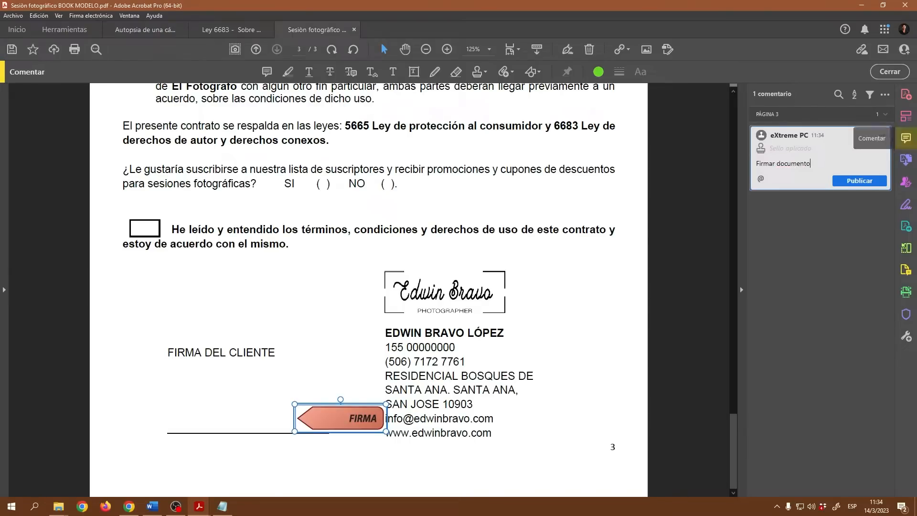
{"action": "left_click", "coordinate": [843, 182]}
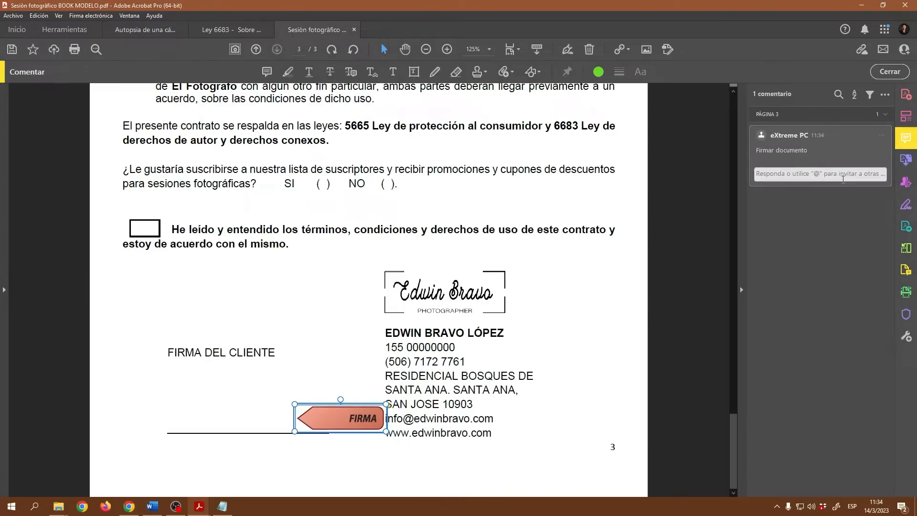
{"action": "left_click", "coordinate": [595, 330]}
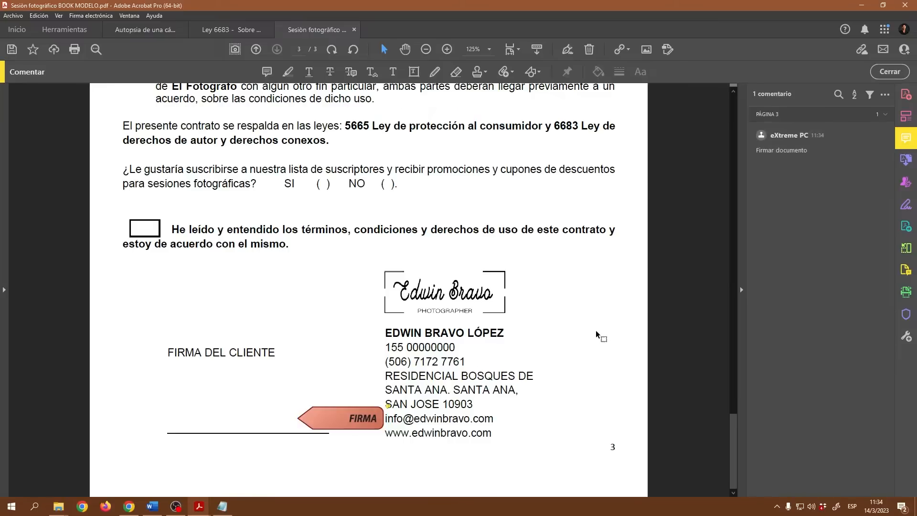
Place an APROBADO stamp from the Negocio estándar collection on page 2, between clauses 8 and 9.
{"action": "mouse_move", "coordinate": [367, 416]}
{"action": "scroll", "coordinate": [554, 277], "scroll_direction": "up", "scroll_amount": 10}
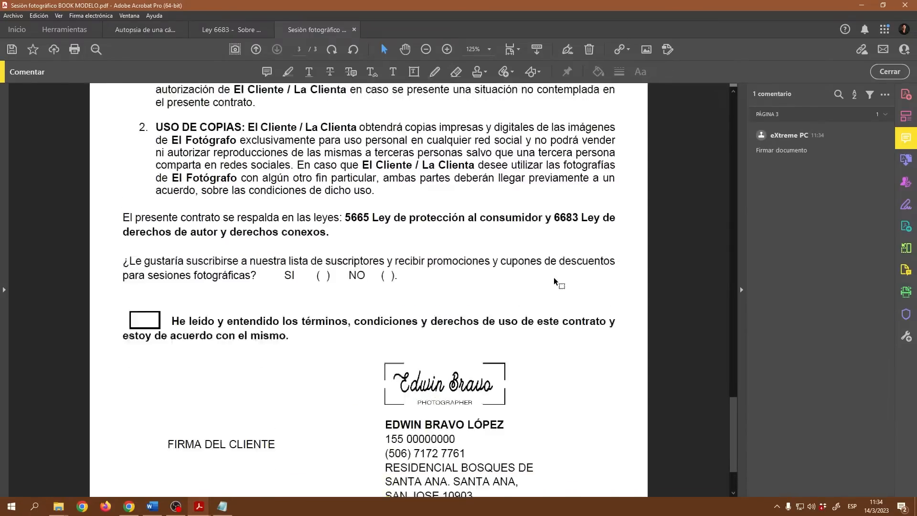
{"action": "scroll", "coordinate": [533, 166], "scroll_direction": "up", "scroll_amount": 3}
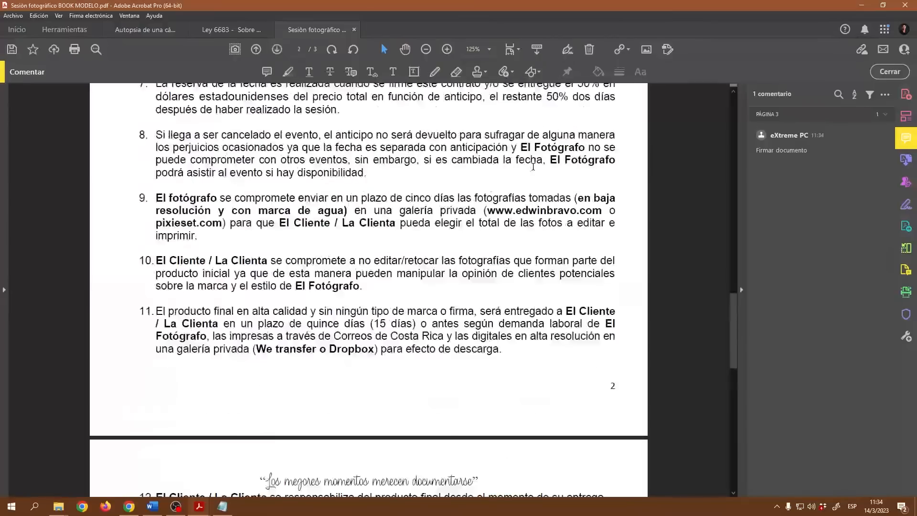
{"action": "left_click", "coordinate": [486, 72]}
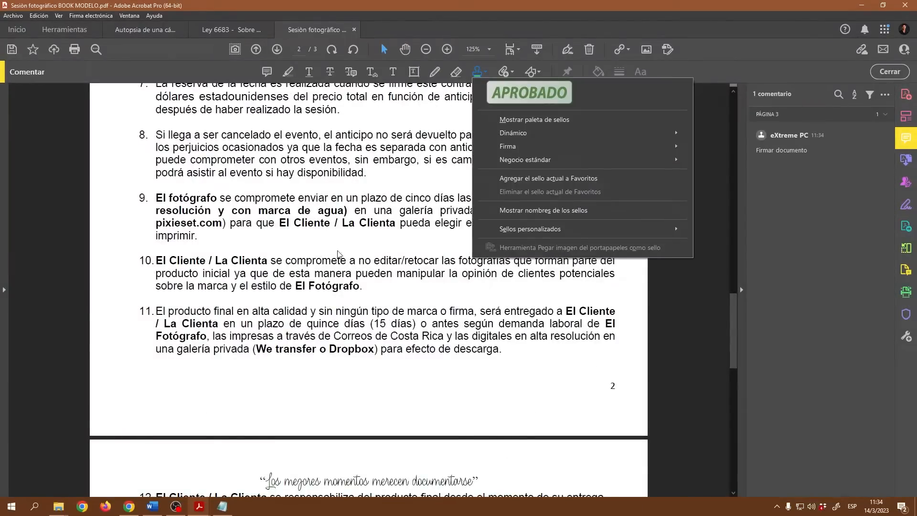
{"action": "mouse_move", "coordinate": [590, 135]}
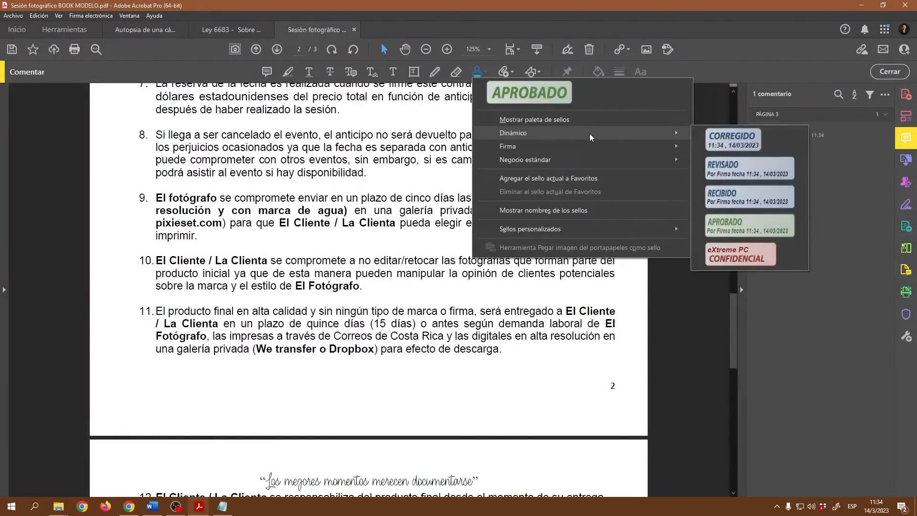
{"action": "mouse_move", "coordinate": [581, 159]}
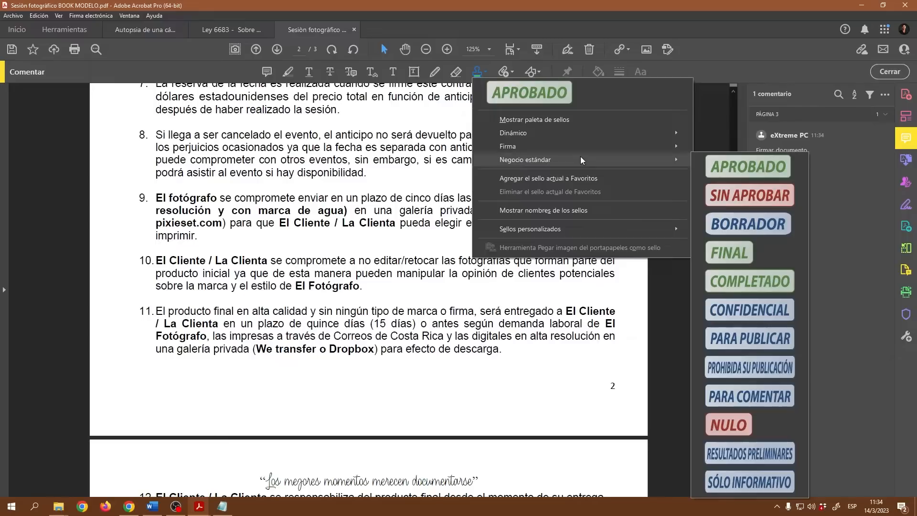
{"action": "left_click", "coordinate": [755, 171]}
{"action": "scroll", "coordinate": [399, 263], "scroll_direction": "up", "scroll_amount": 3}
{"action": "scroll", "coordinate": [398, 262], "scroll_direction": "down", "scroll_amount": 2}
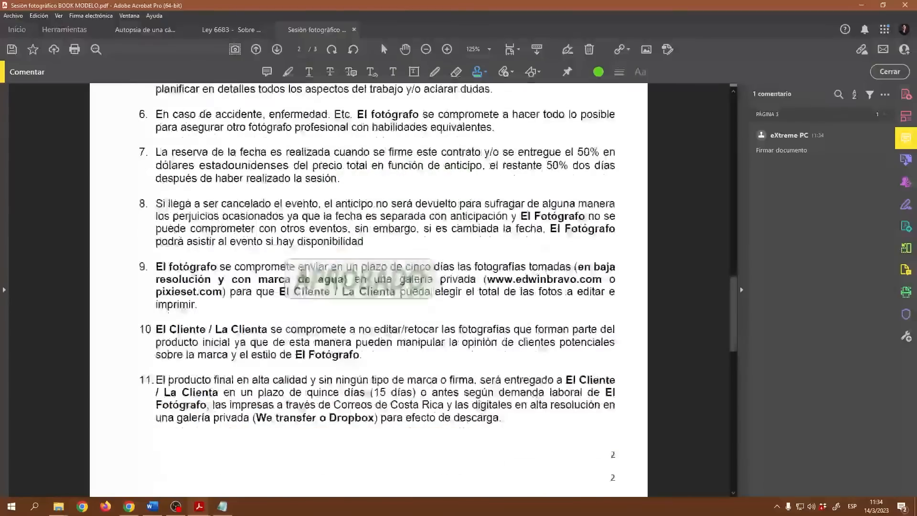
{"action": "left_click", "coordinate": [355, 246]}
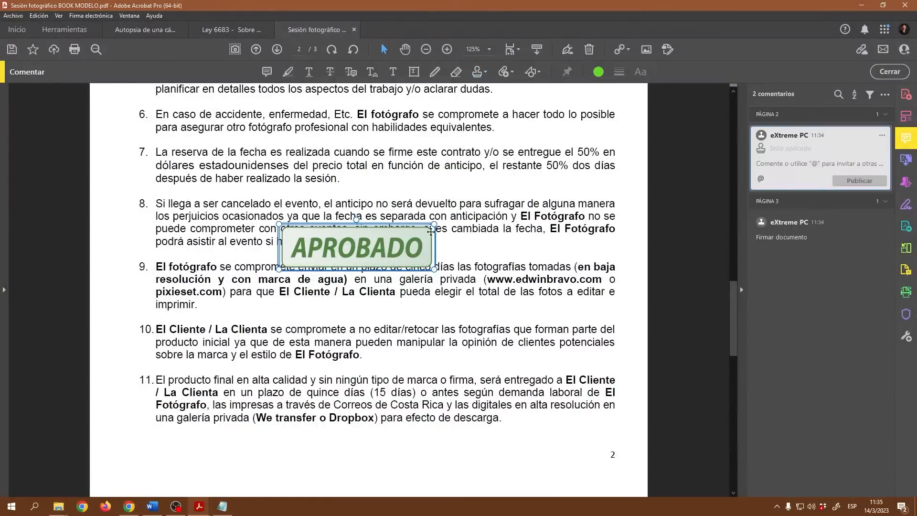
Enlarge the APROBADO stamp, tilt it counterclockwise and position it diagonally across clauses 6 to 10.
{"action": "left_click_drag", "start_coordinate": [434, 223], "coordinate": [616, 170]}
{"action": "left_click_drag", "start_coordinate": [470, 215], "coordinate": [417, 260]}
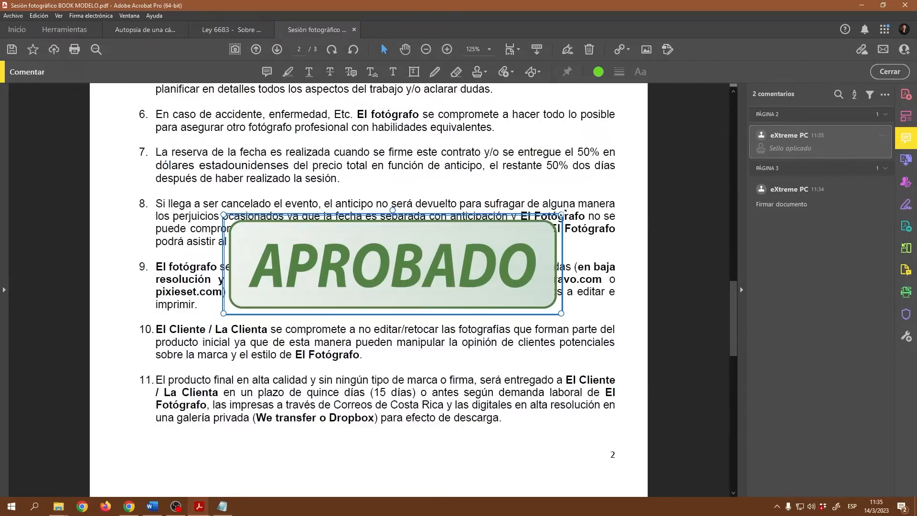
{"action": "left_click_drag", "start_coordinate": [392, 209], "coordinate": [378, 201]}
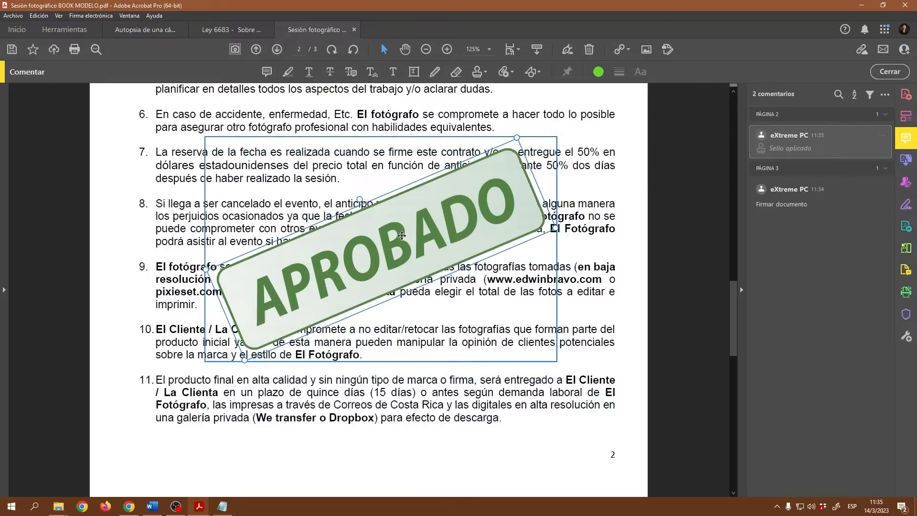
{"action": "left_click_drag", "start_coordinate": [517, 137], "coordinate": [570, 64]}
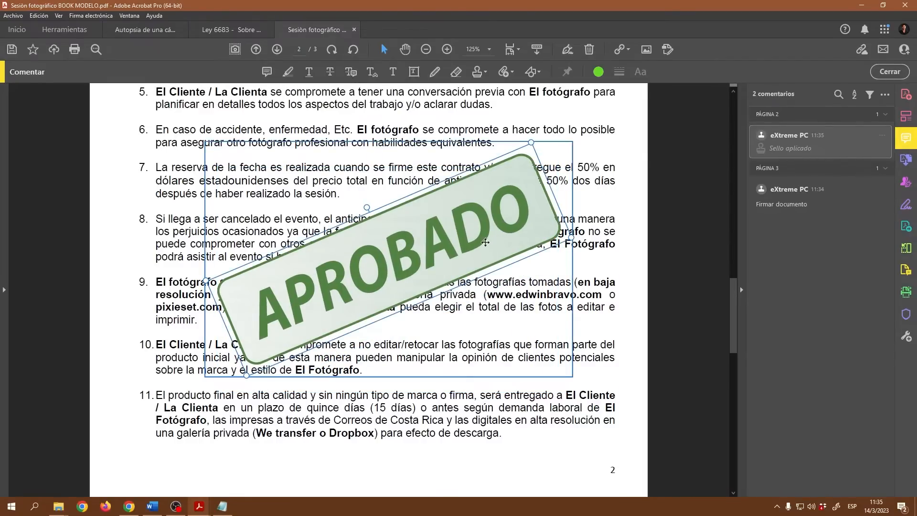
{"action": "left_click_drag", "start_coordinate": [486, 242], "coordinate": [471, 224]}
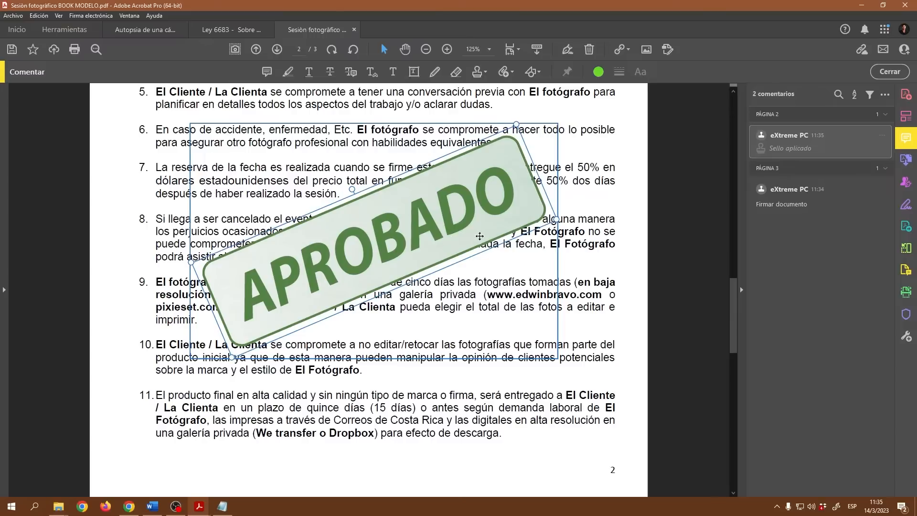
Set the APROBADO stamp's opacity to 36% and its color to yellow in its properties.
{"action": "right_click", "coordinate": [406, 224]}
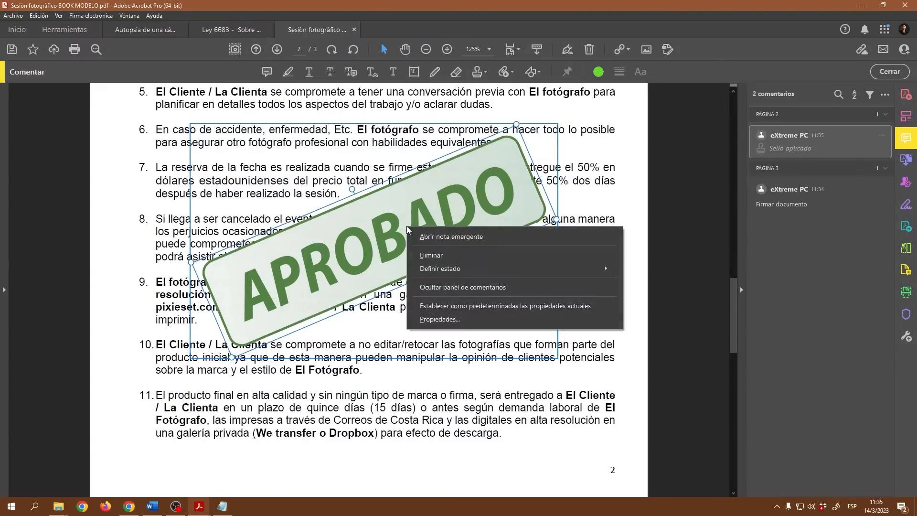
{"action": "left_click", "coordinate": [443, 320]}
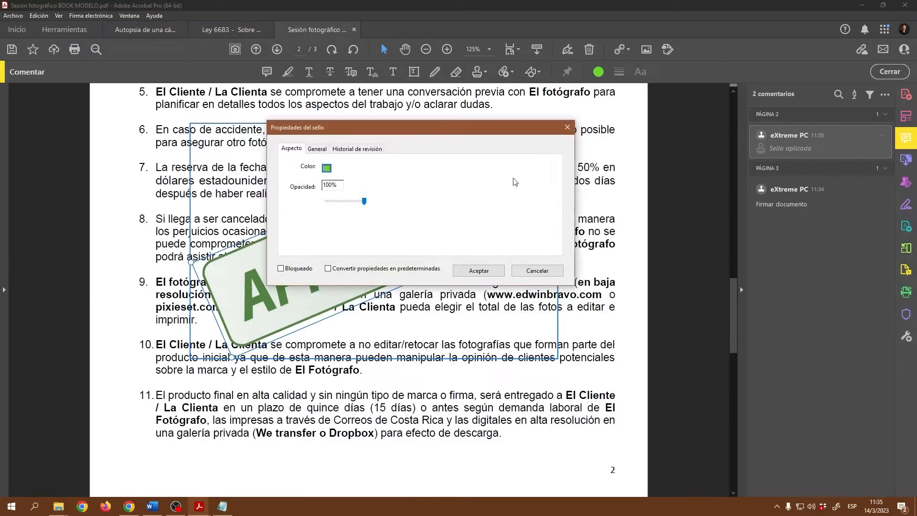
{"action": "left_click_drag", "start_coordinate": [479, 128], "coordinate": [741, 147]}
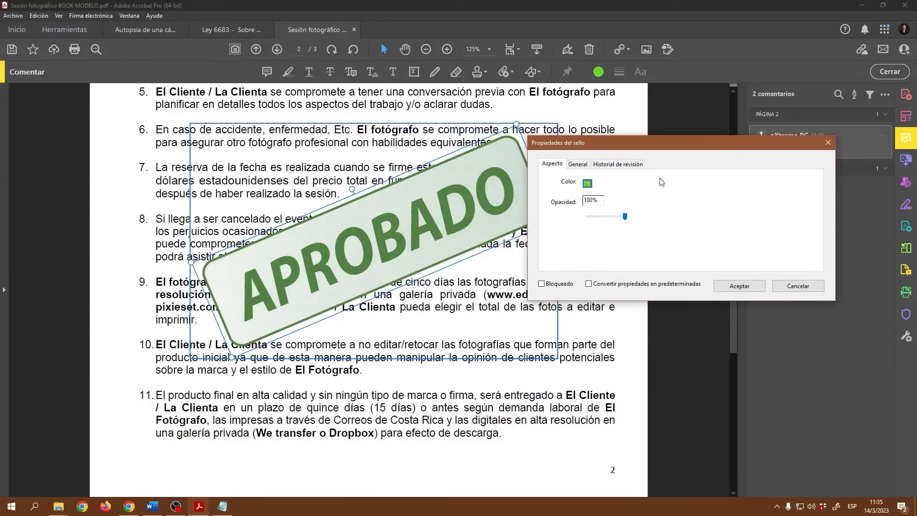
{"action": "left_click", "coordinate": [587, 183]}
{"action": "left_click", "coordinate": [595, 210]}
{"action": "left_click", "coordinate": [579, 165]}
{"action": "left_click", "coordinate": [550, 164]}
{"action": "left_click_drag", "start_coordinate": [622, 218], "coordinate": [603, 219]}
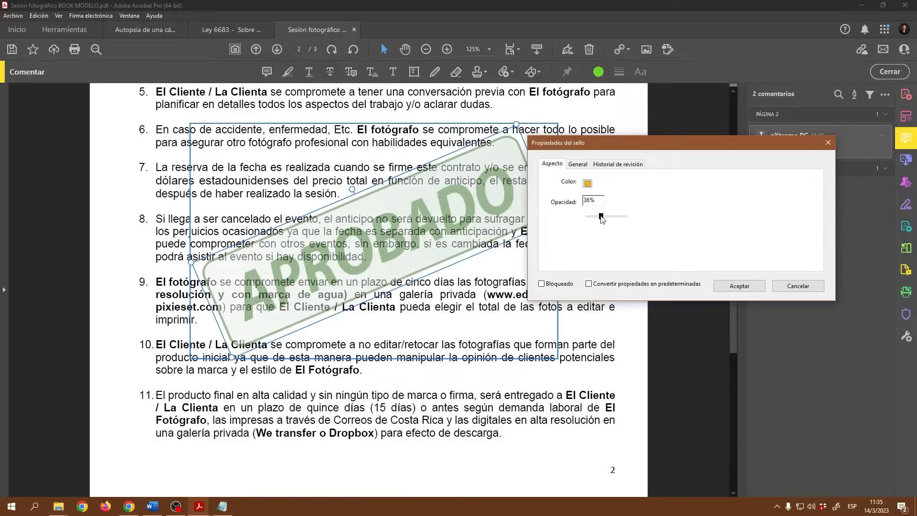
{"action": "left_click", "coordinate": [587, 184]}
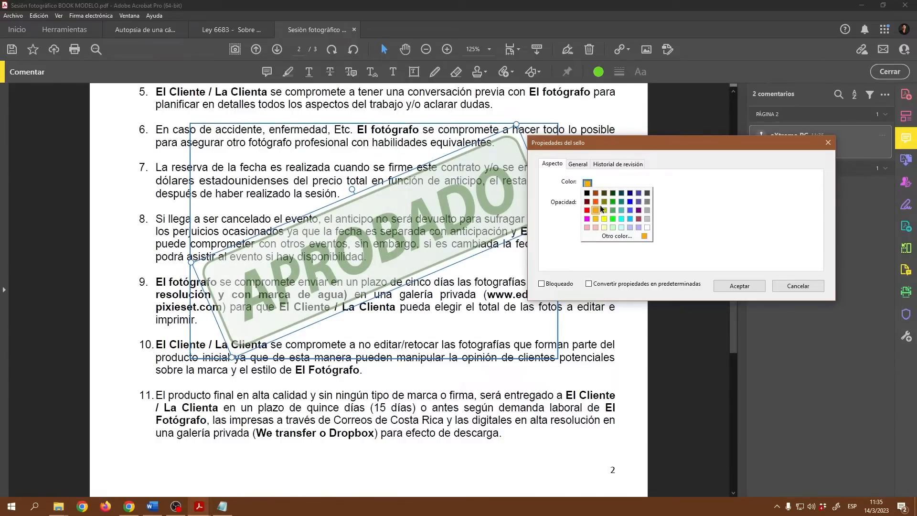
{"action": "left_click", "coordinate": [605, 219]}
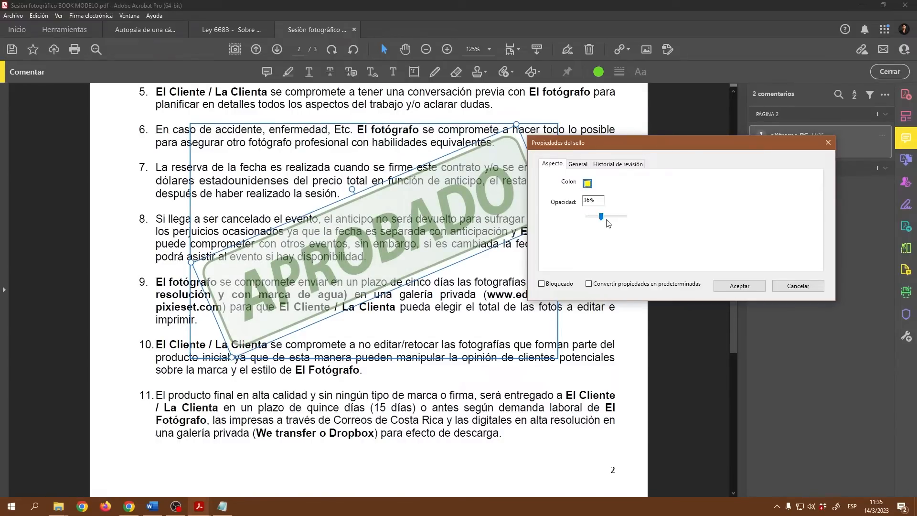
{"action": "left_click", "coordinate": [727, 288]}
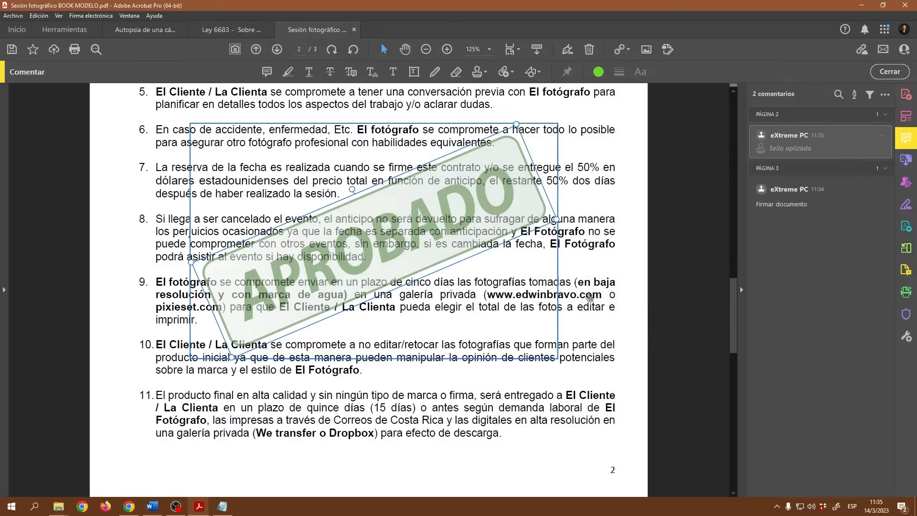
Deselect the APROBADO stamp and look through the contract from the first page to the final rights section on page 3.
{"action": "left_click", "coordinate": [695, 256]}
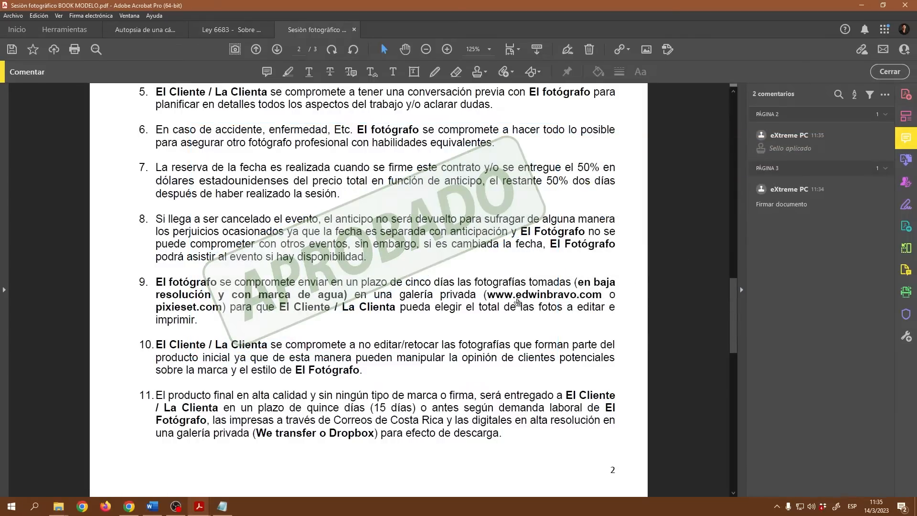
{"action": "scroll", "coordinate": [517, 303], "scroll_direction": "up", "scroll_amount": 15}
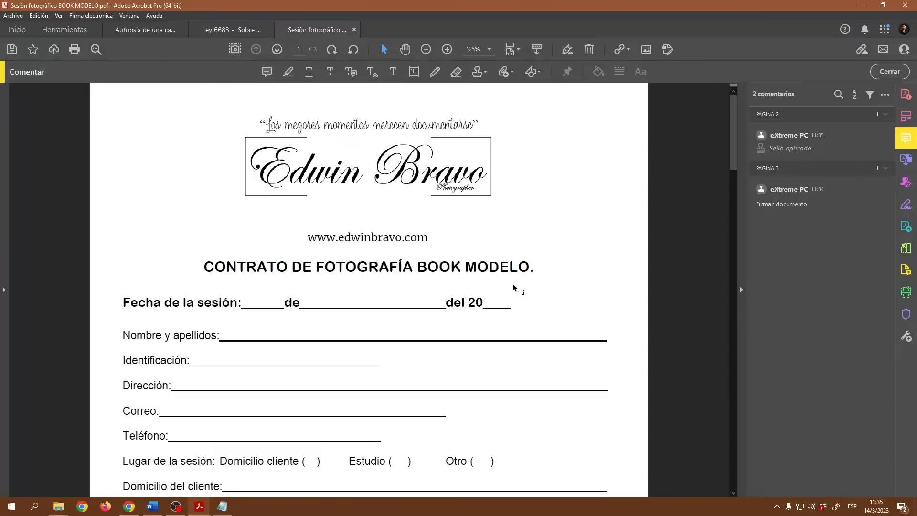
{"action": "scroll", "coordinate": [512, 283], "scroll_direction": "down", "scroll_amount": 13}
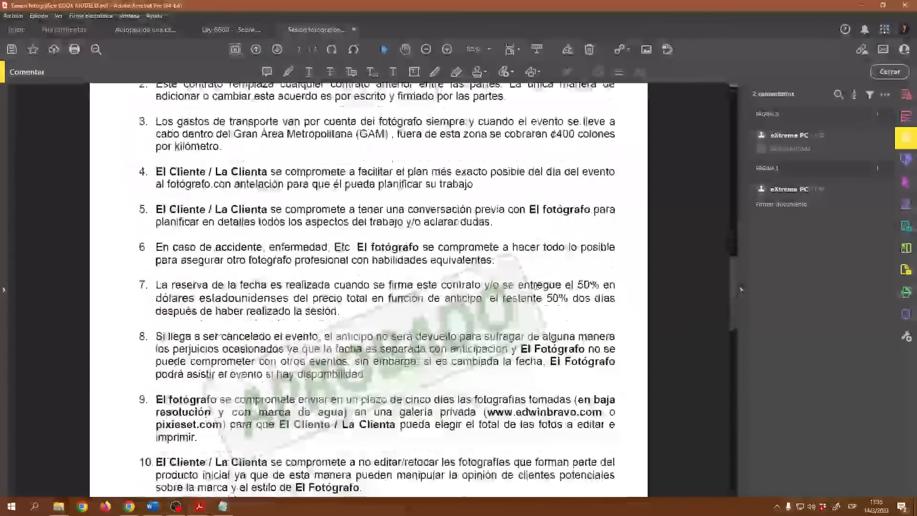
{"action": "scroll", "coordinate": [536, 285], "scroll_direction": "down", "scroll_amount": 4}
{"action": "scroll", "coordinate": [541, 292], "scroll_direction": "down", "scroll_amount": 3}
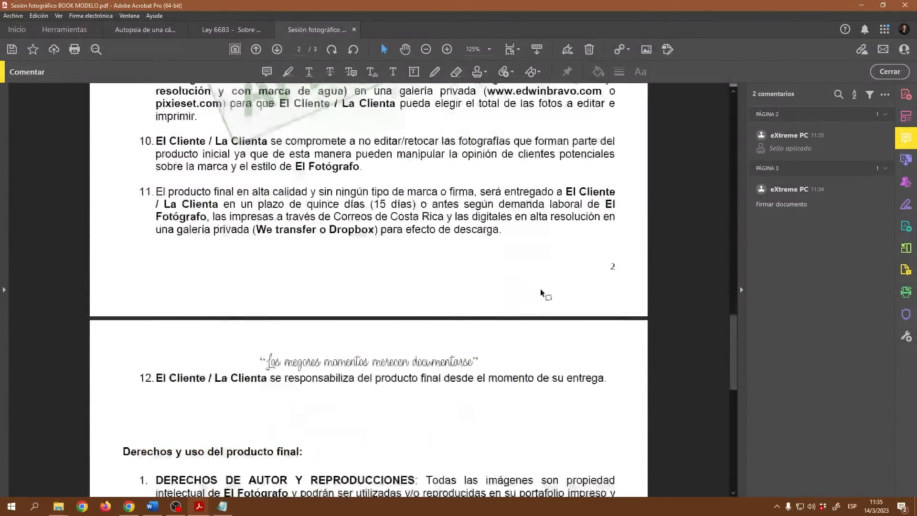
{"action": "scroll", "coordinate": [541, 292], "scroll_direction": "down", "scroll_amount": 10}
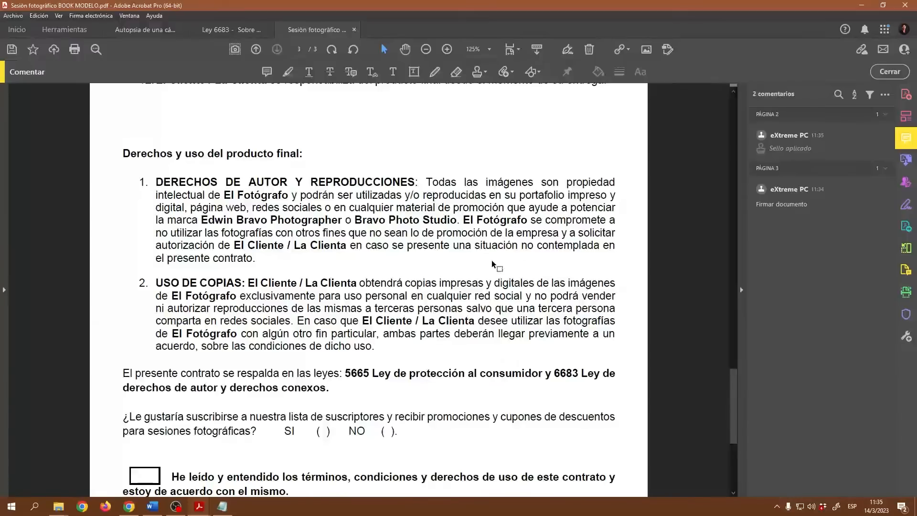
{"action": "scroll", "coordinate": [494, 265], "scroll_direction": "down", "scroll_amount": 1}
Start creating a custom stamp and browse for its image file.
{"action": "left_click", "coordinate": [484, 74]}
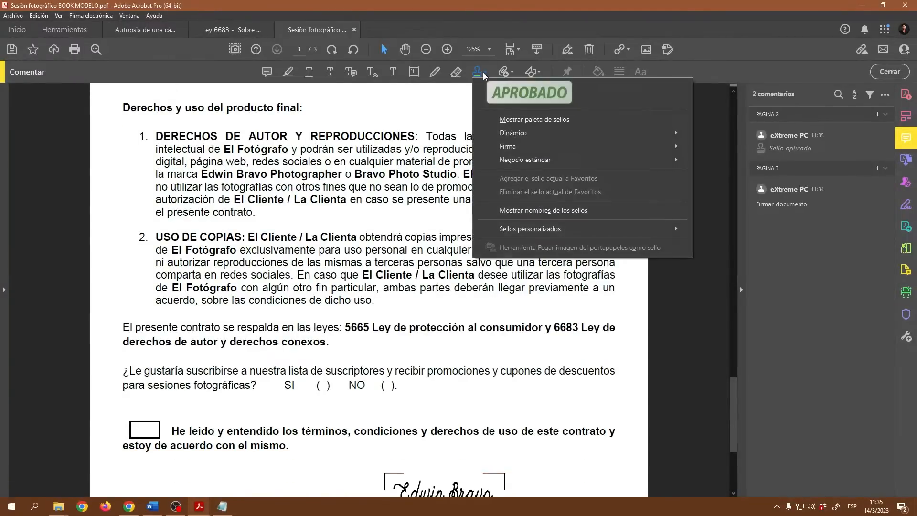
{"action": "mouse_move", "coordinate": [525, 160]}
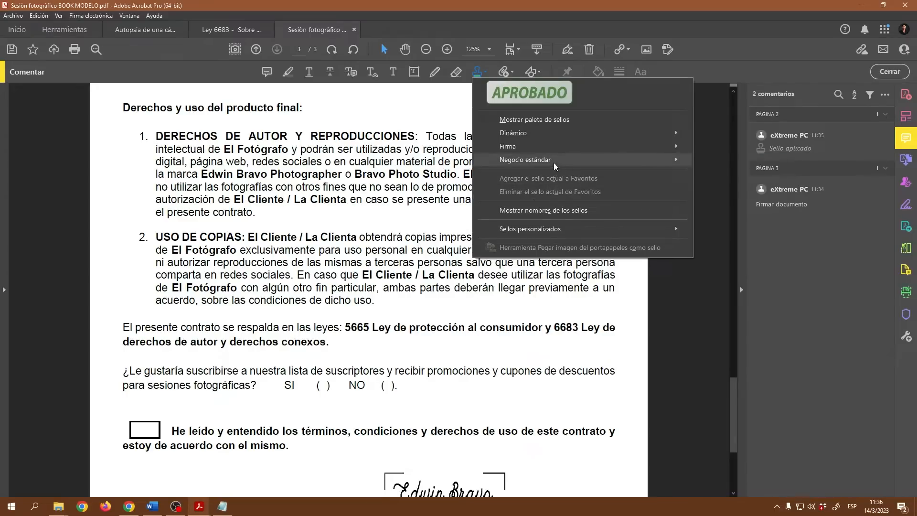
{"action": "mouse_move", "coordinate": [549, 229]}
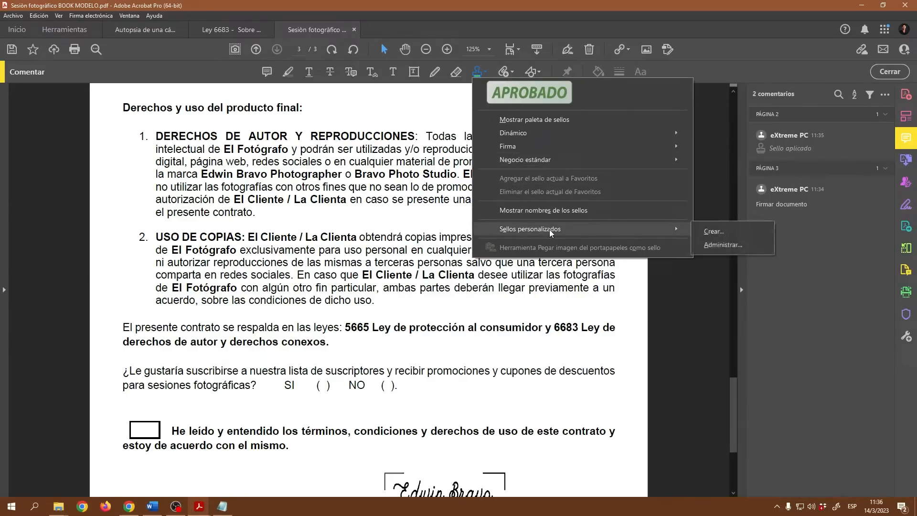
{"action": "left_click", "coordinate": [714, 234]}
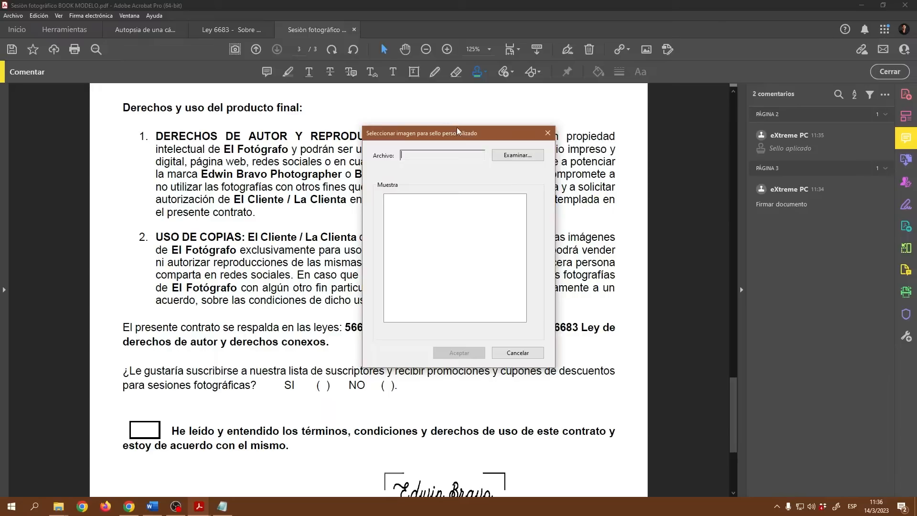
{"action": "left_click_drag", "start_coordinate": [464, 138], "coordinate": [464, 125]}
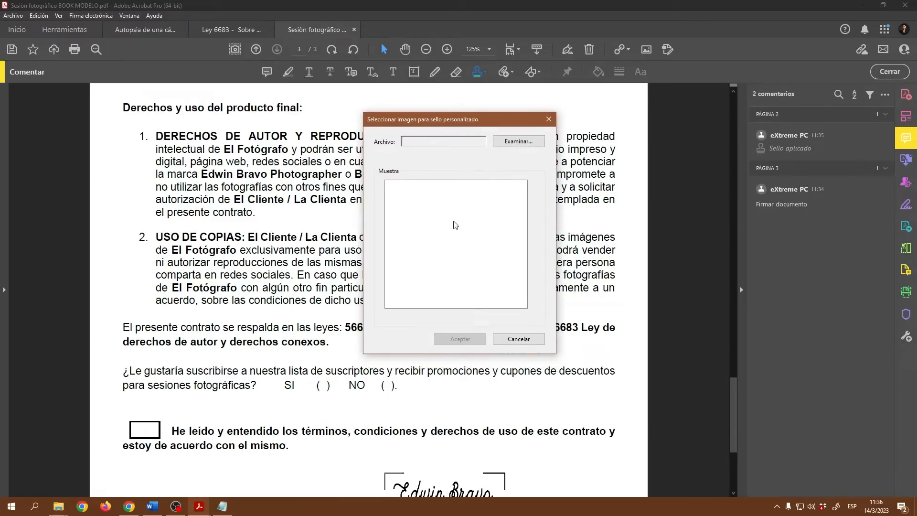
{"action": "left_click", "coordinate": [518, 144]}
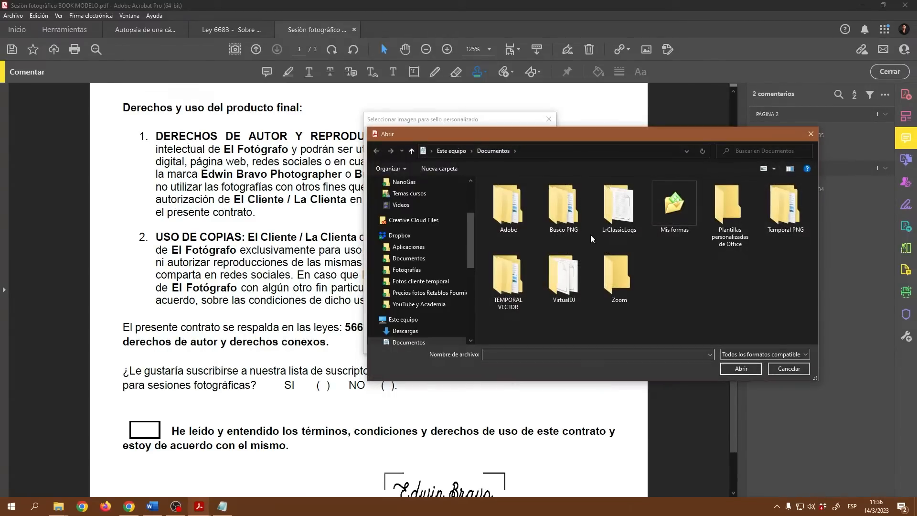
Use the image "Logo circular blanco sin fondo" from the desktop folder Materiales Acrobat PRO for the custom stamp.
{"action": "scroll", "coordinate": [429, 225], "scroll_direction": "up", "scroll_amount": 1}
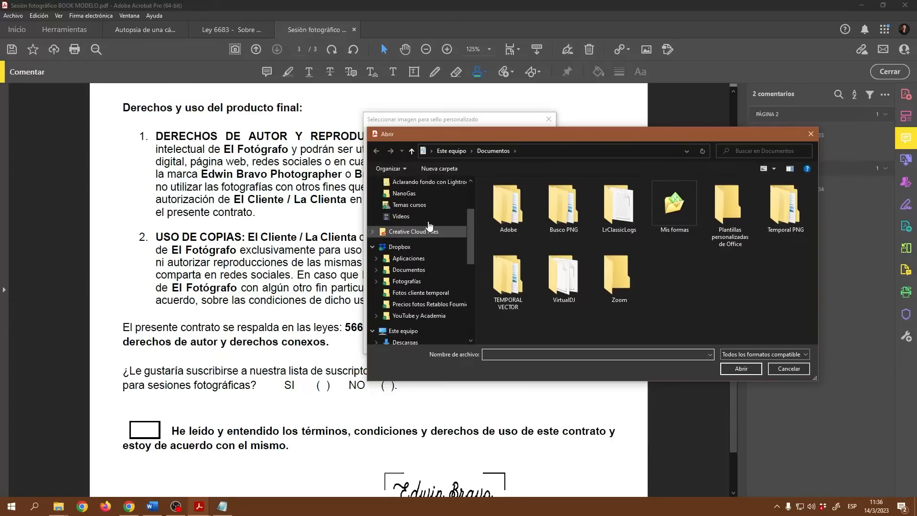
{"action": "scroll", "coordinate": [429, 224], "scroll_direction": "up", "scroll_amount": 3}
{"action": "left_click", "coordinate": [404, 200]}
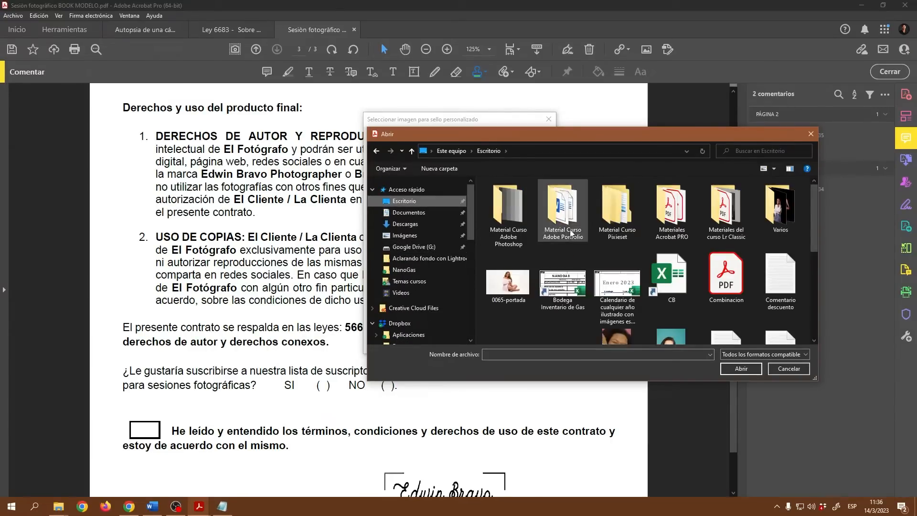
{"action": "left_click", "coordinate": [573, 217]}
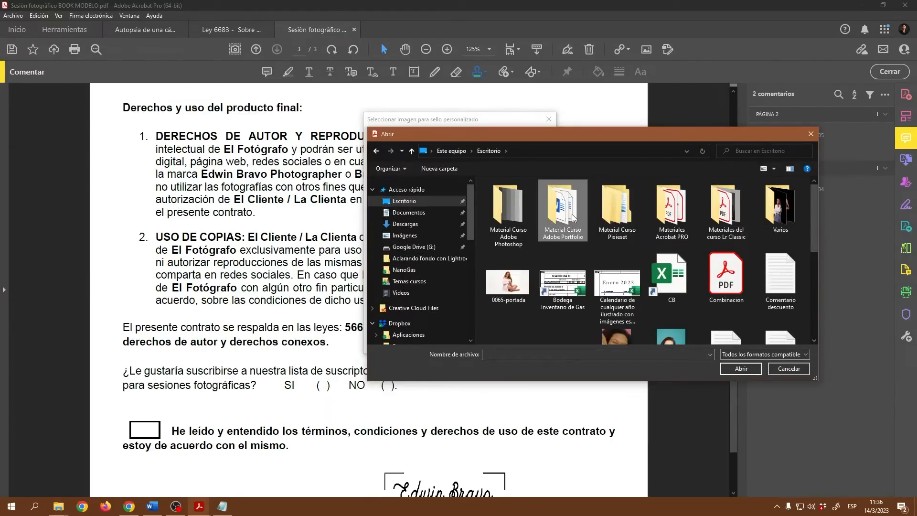
{"action": "double_click", "coordinate": [680, 216]}
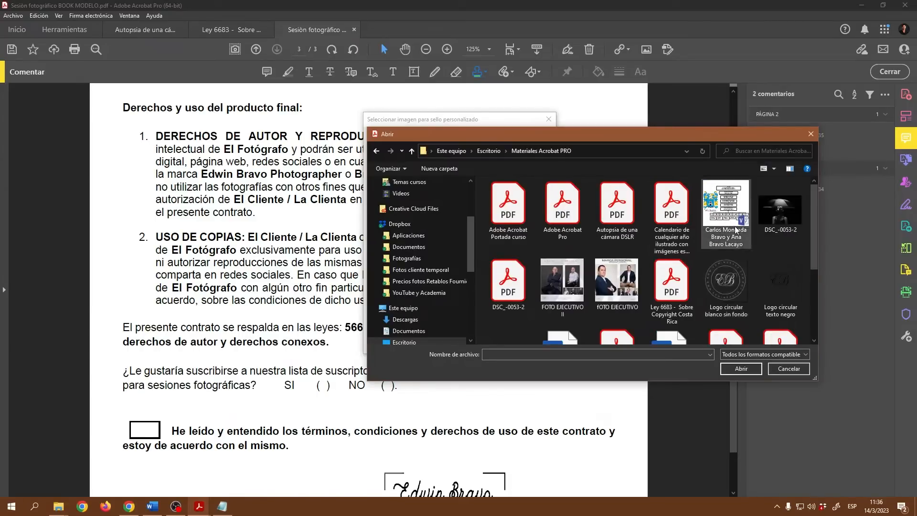
{"action": "left_click", "coordinate": [726, 289]}
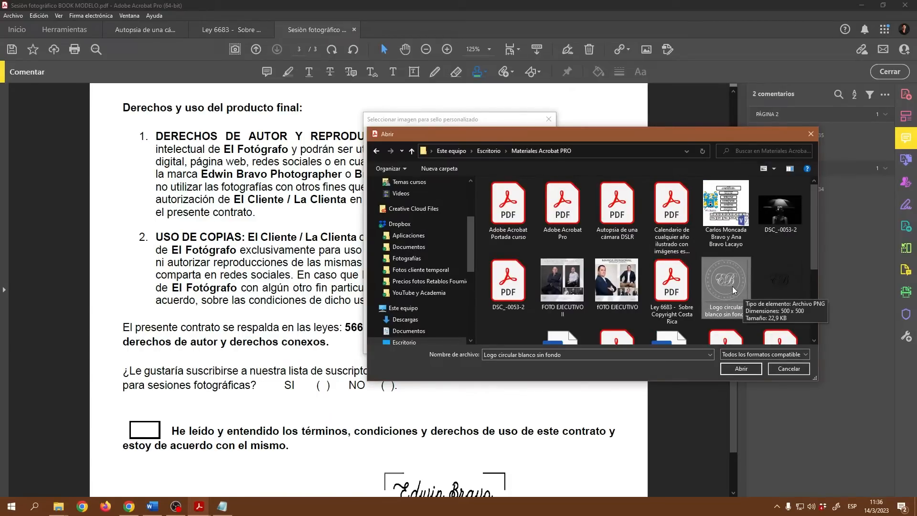
{"action": "left_click", "coordinate": [742, 369]}
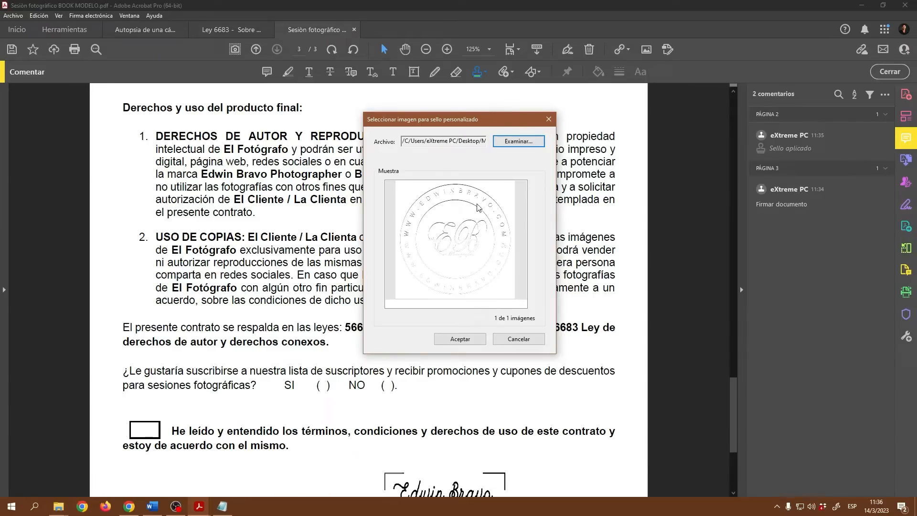
{"action": "left_click", "coordinate": [474, 340]}
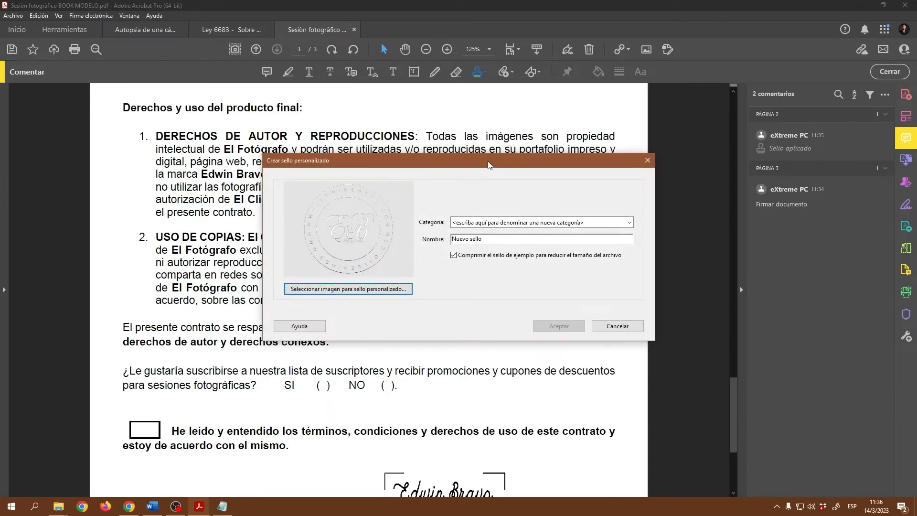
Assign the custom stamp to a new category named "Sellos EB".
{"action": "left_click_drag", "start_coordinate": [488, 164], "coordinate": [538, 112]}
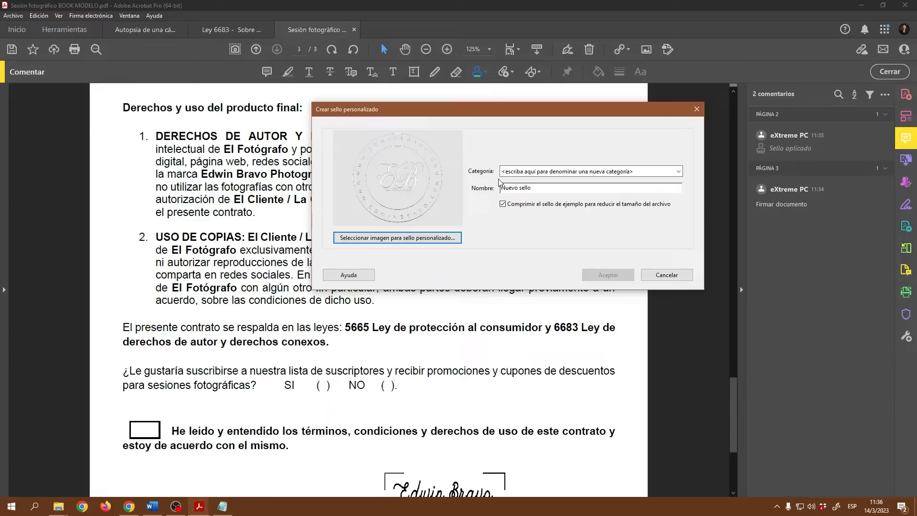
{"action": "left_click", "coordinate": [679, 171]}
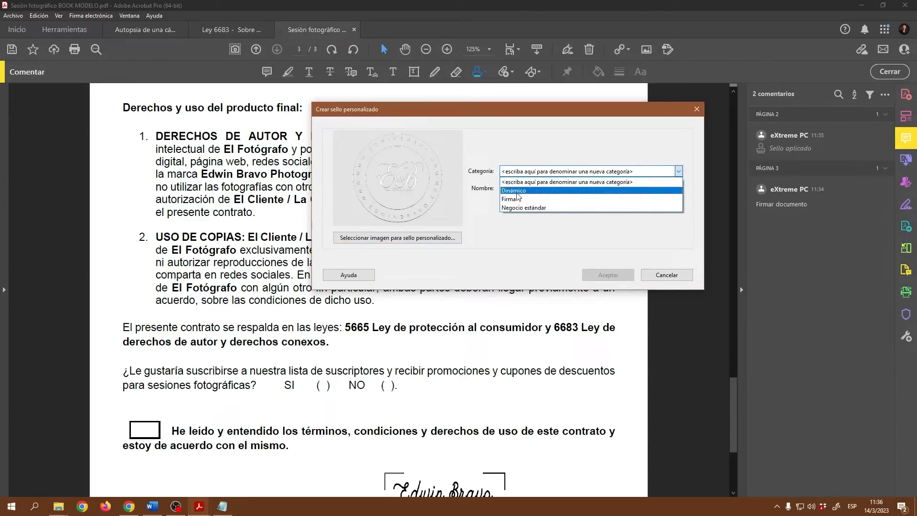
{"action": "left_click", "coordinate": [548, 183]}
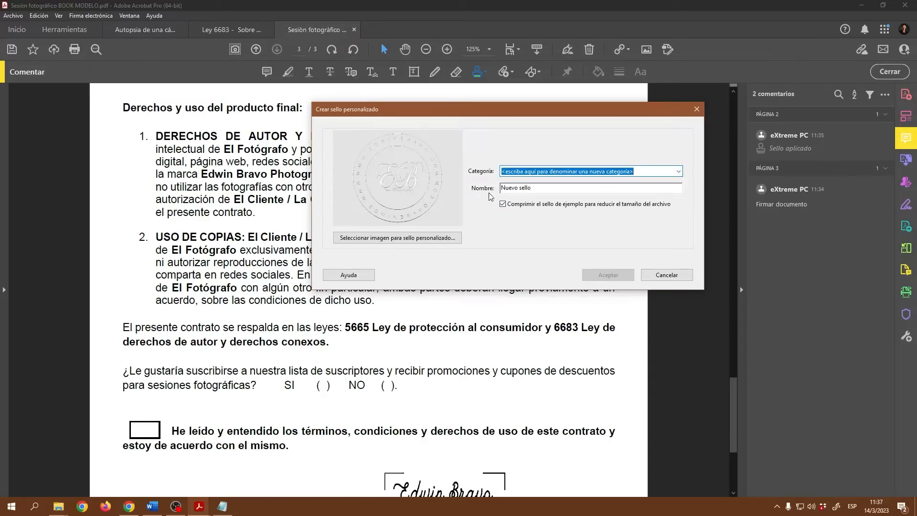
{"action": "left_click_drag", "start_coordinate": [635, 171], "coordinate": [498, 172]}
{"action": "type", "text": "Sellos EB"}
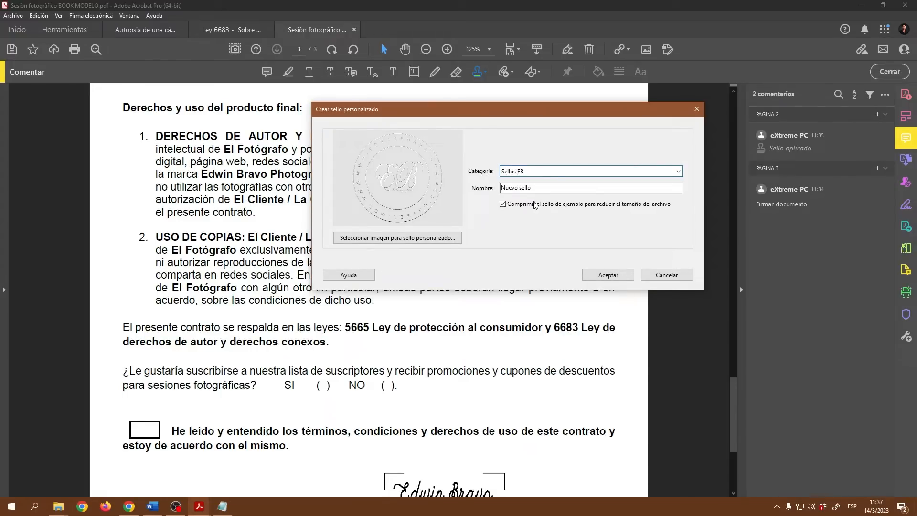
Name the custom stamp "Logo WEB", turn off its file-size compression and save it.
{"action": "left_click_drag", "start_coordinate": [539, 191], "coordinate": [499, 189]}
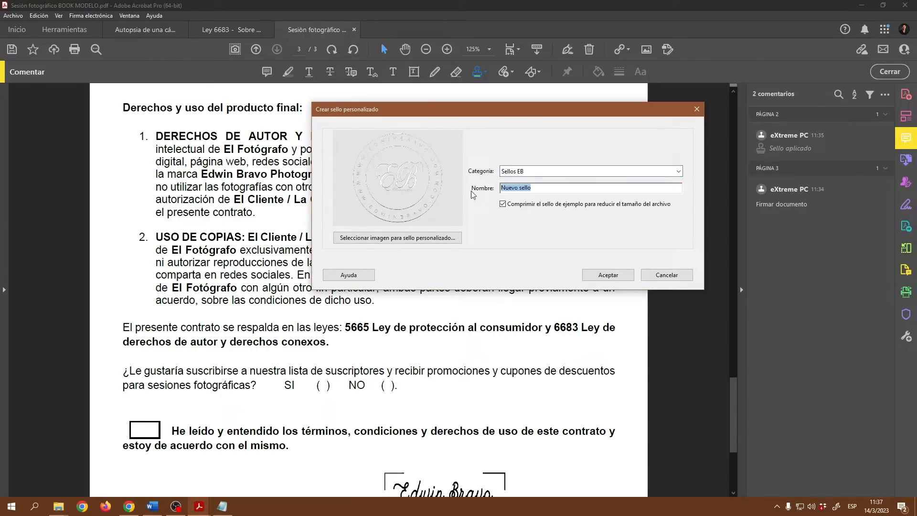
{"action": "type", "text": "Cir"}
{"action": "key", "text": "BackSpace"}
{"action": "key", "text": "BackSpace"}
{"action": "key", "text": "BackSpace"}
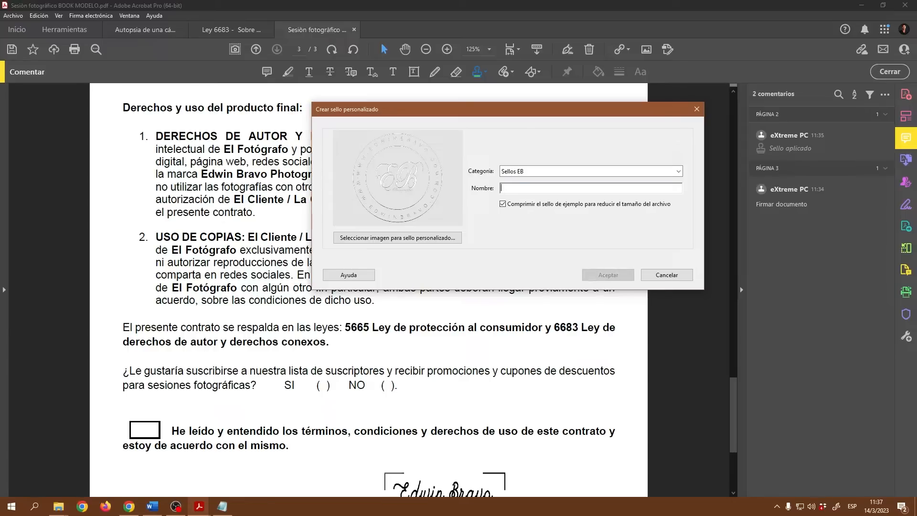
{"action": "type", "text": "Lo"}
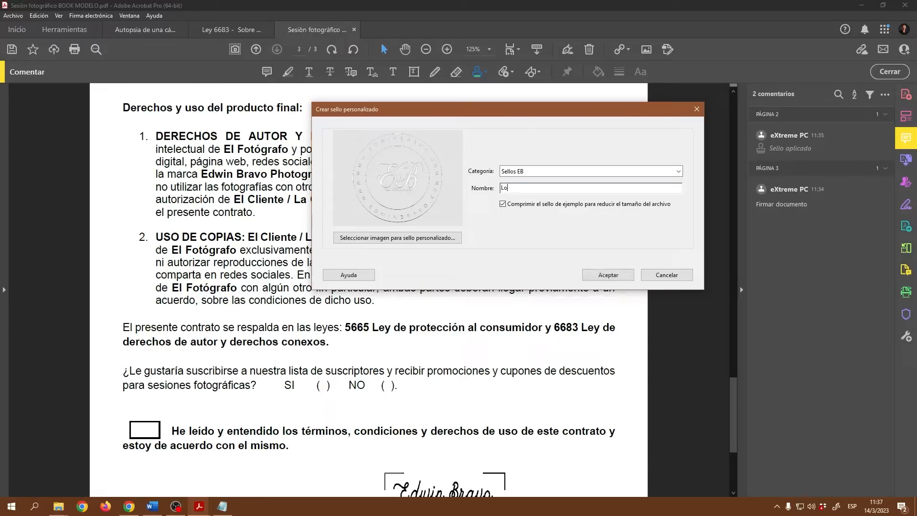
{"action": "type", "text": "go WEB"}
{"action": "left_click", "coordinate": [504, 205]}
{"action": "left_click", "coordinate": [613, 276]}
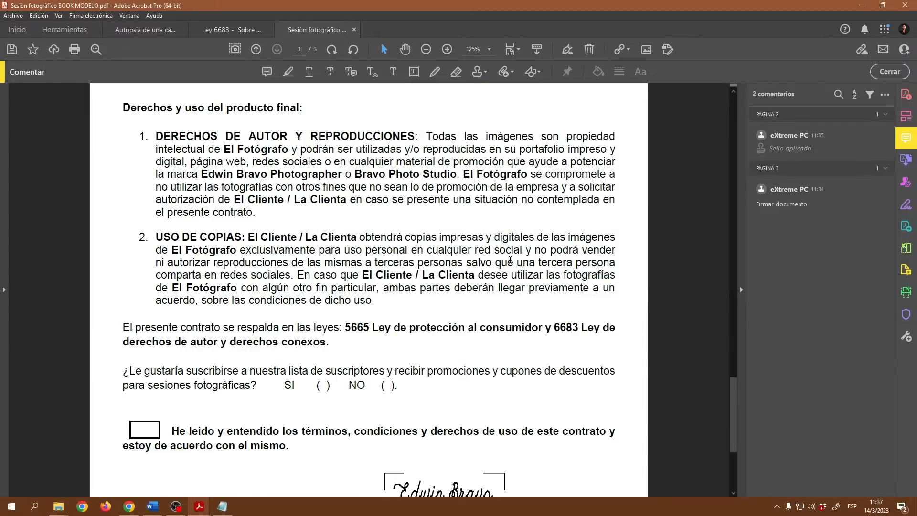
Start a second custom stamp using the image "Logo circular texto negro" from the Materiales Acrobat PRO folder.
{"action": "left_click", "coordinate": [486, 71]}
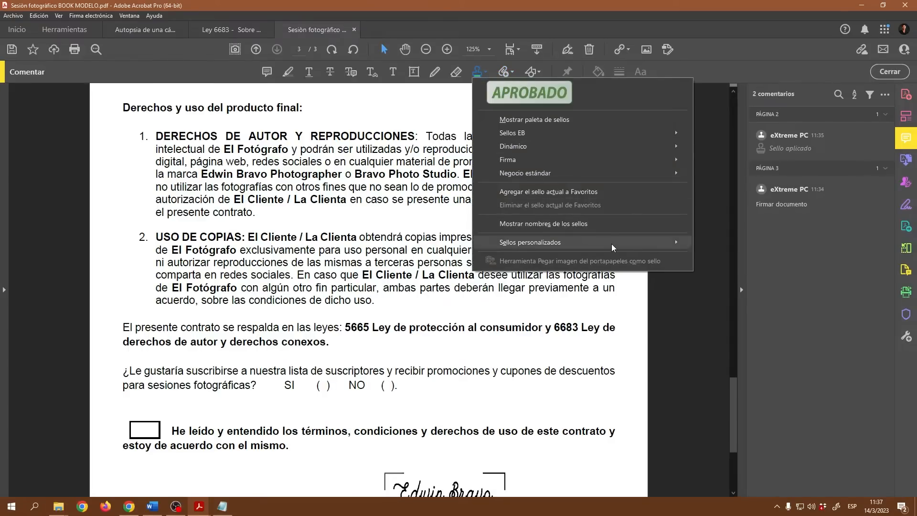
{"action": "mouse_move", "coordinate": [612, 244]}
{"action": "left_click", "coordinate": [712, 245]}
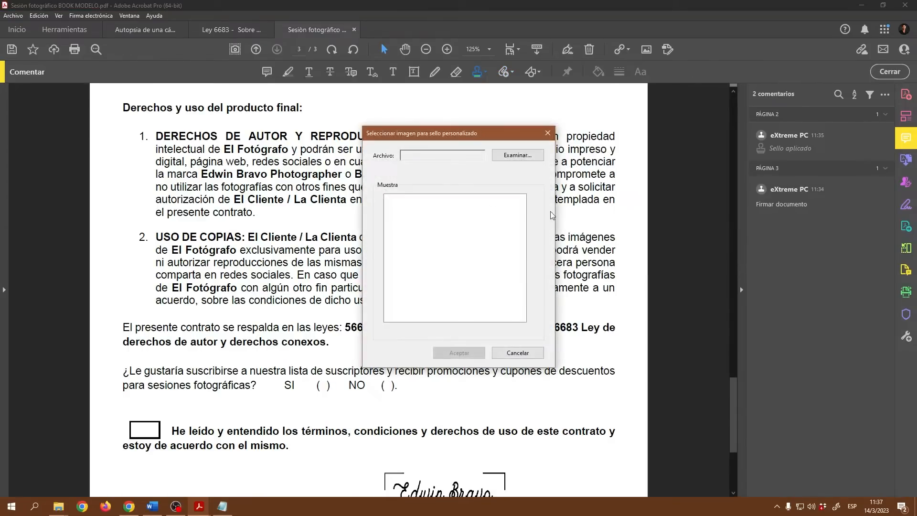
{"action": "left_click", "coordinate": [517, 155]}
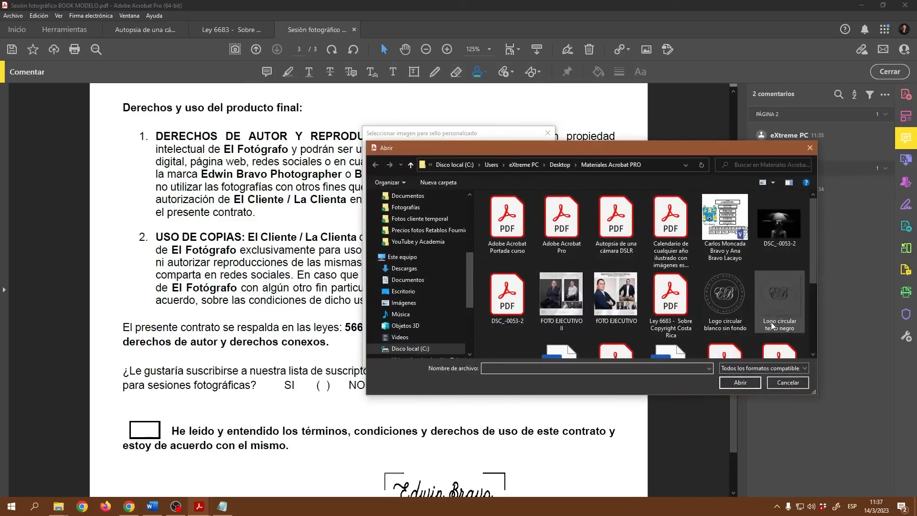
{"action": "scroll", "coordinate": [776, 304], "scroll_direction": "down", "scroll_amount": 1}
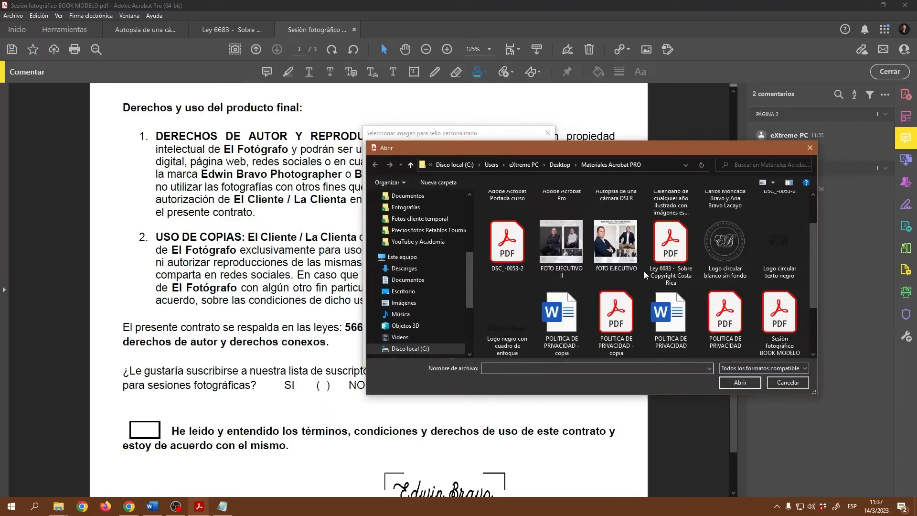
{"action": "left_click", "coordinate": [784, 241]}
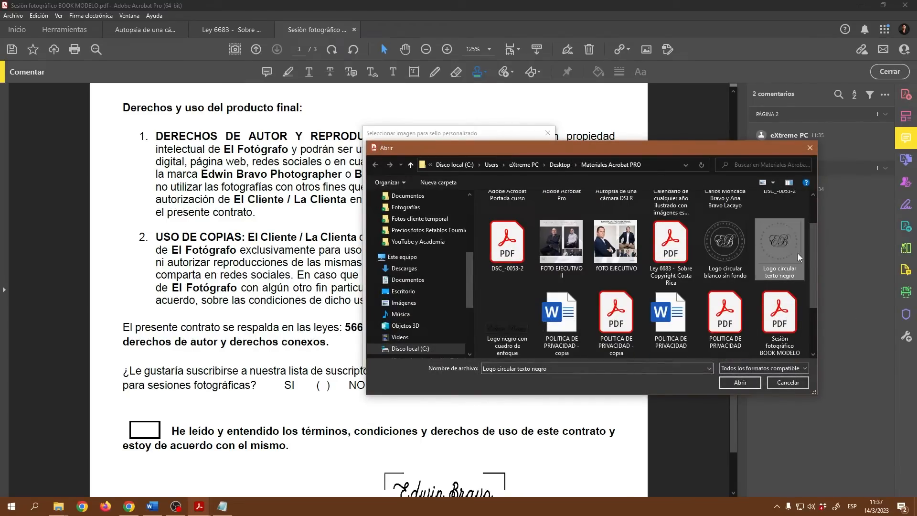
{"action": "left_click", "coordinate": [745, 384]}
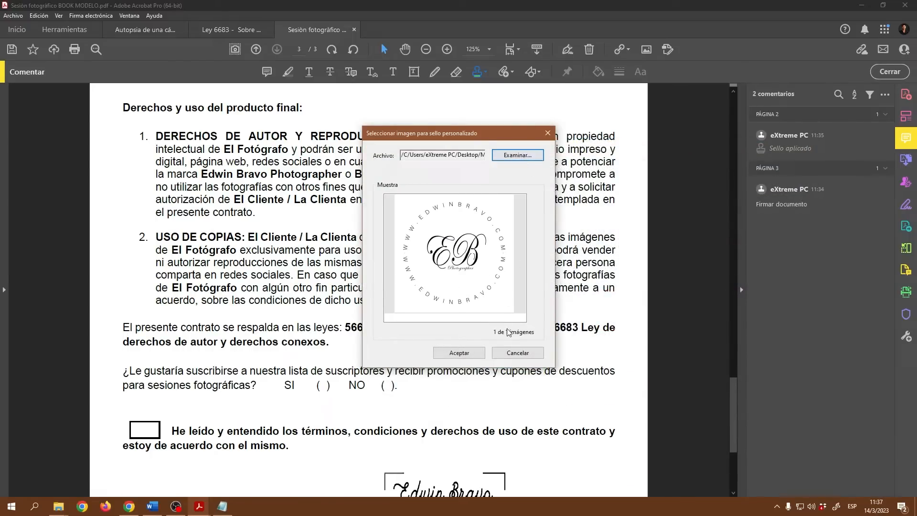
{"action": "left_click", "coordinate": [466, 353]}
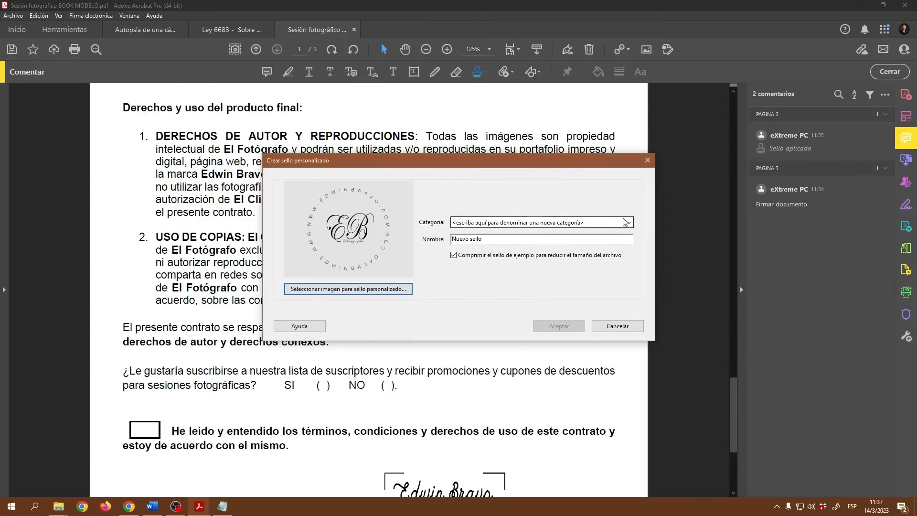
Name the second custom stamp "Sello web negro".
{"action": "left_click_drag", "start_coordinate": [482, 238], "coordinate": [444, 241]}
{"action": "type", "text": "Sello"}
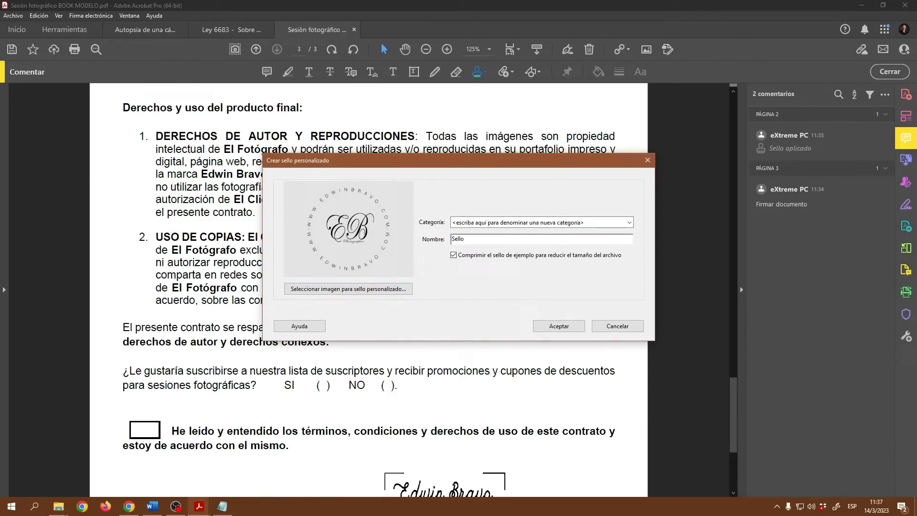
{"action": "type", "text": " we"}
{"action": "left_click", "coordinate": [475, 238]}
{"action": "key", "text": "BackSpace"}
{"action": "type", "text": "b"}
Assign the custom stamp to the existing Sellos EB category and save it.
{"action": "left_click", "coordinate": [629, 222]}
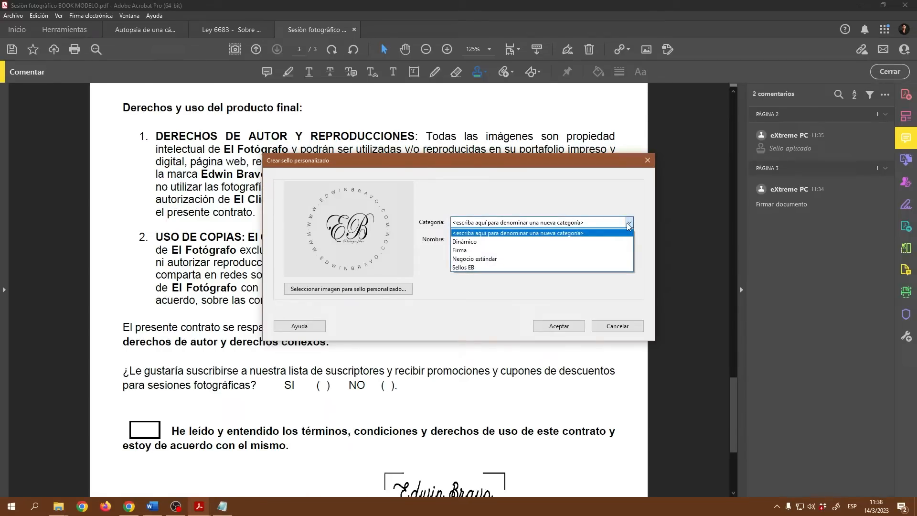
{"action": "left_click", "coordinate": [466, 268]}
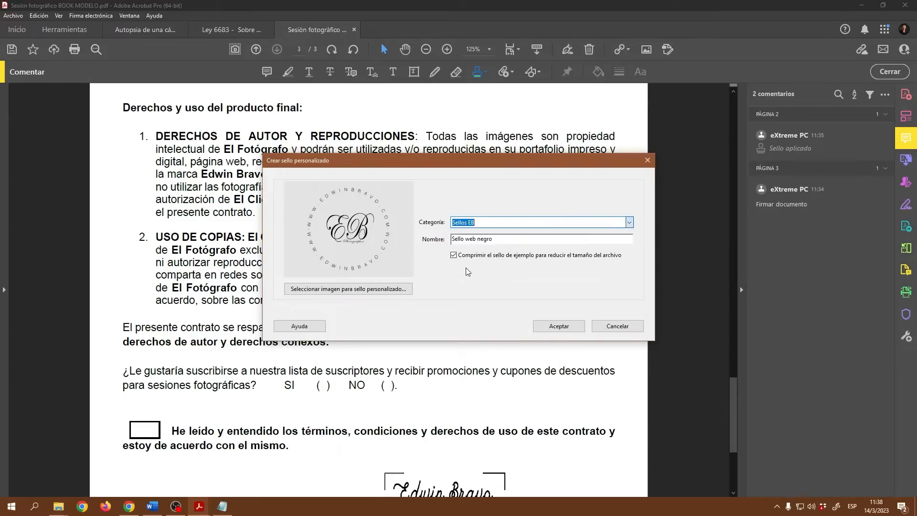
{"action": "left_click", "coordinate": [561, 329]}
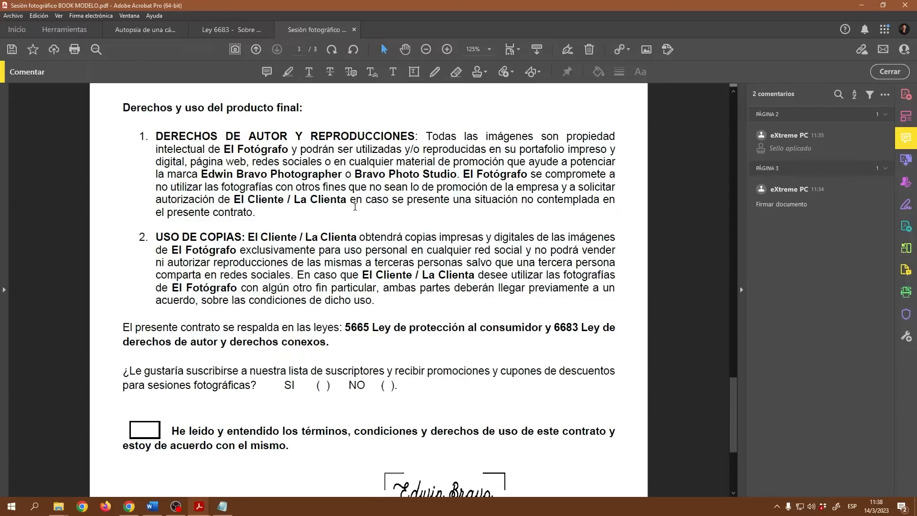
Place the black logo stamp from the Sellos EB category over the "Derechos y uso del producto final" section on page 3.
{"action": "scroll", "coordinate": [407, 274], "scroll_direction": "up", "scroll_amount": 2}
{"action": "scroll", "coordinate": [407, 274], "scroll_direction": "down", "scroll_amount": 2}
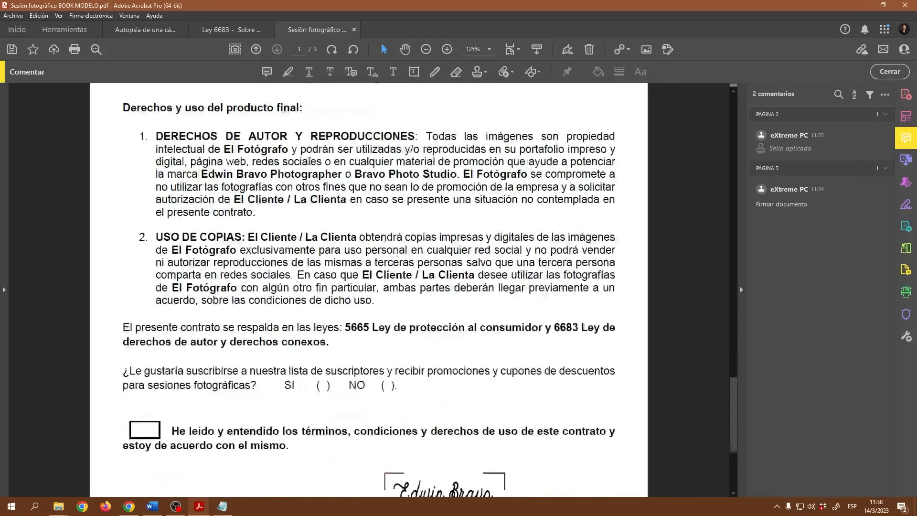
{"action": "left_click", "coordinate": [485, 73]}
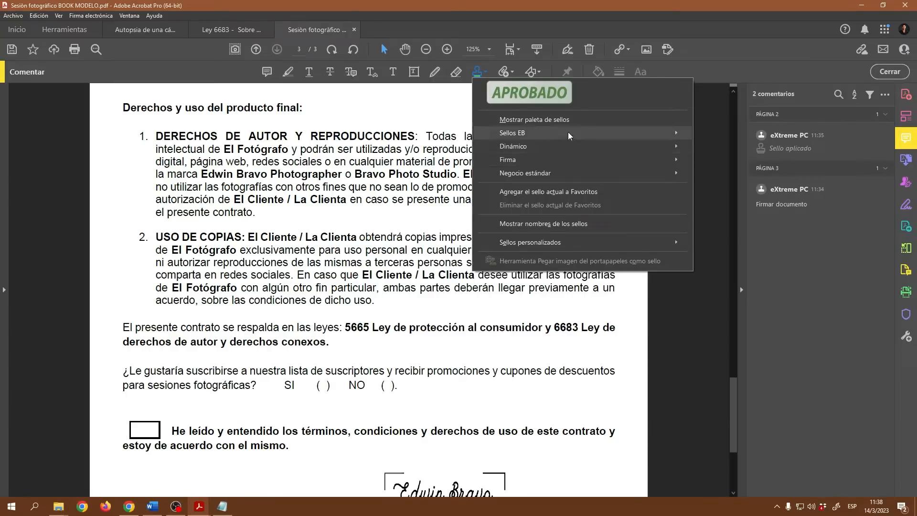
{"action": "mouse_move", "coordinate": [523, 135]}
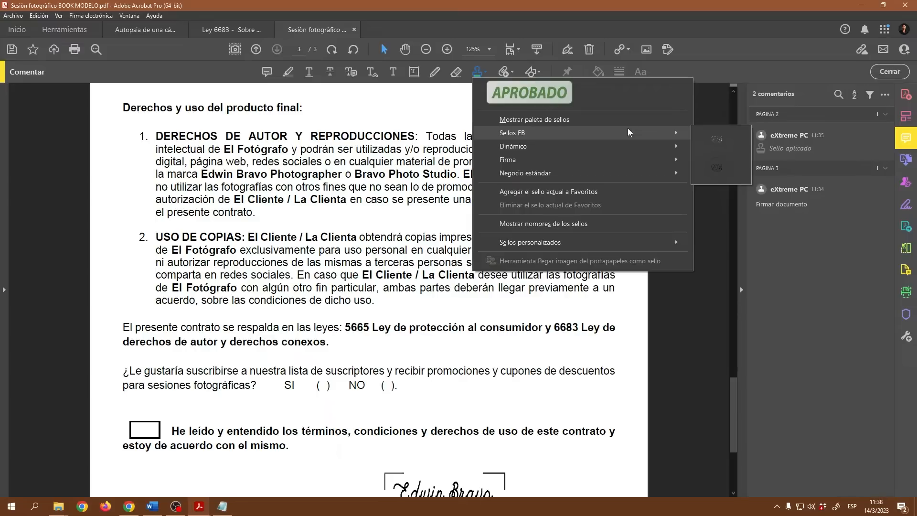
{"action": "left_click", "coordinate": [715, 170]}
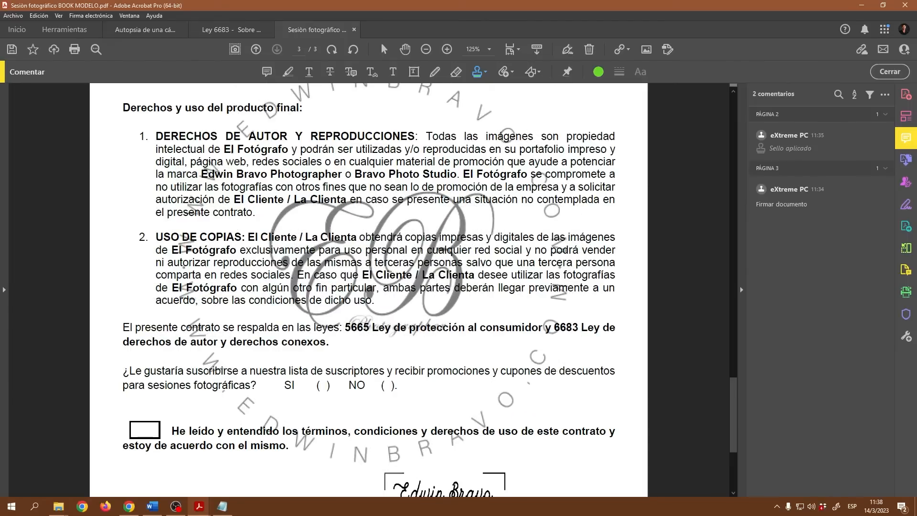
{"action": "left_click", "coordinate": [375, 289]}
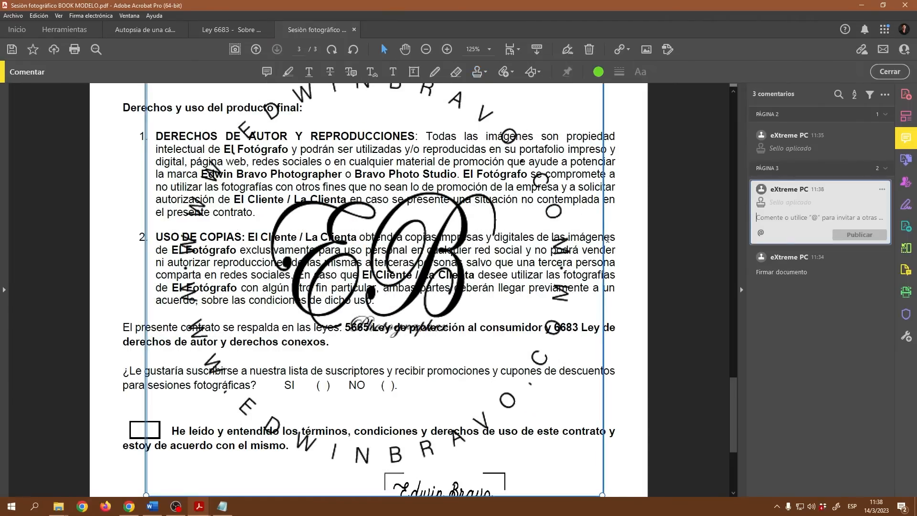
Shrink the placed logo stamp to under half its size and position it over the "USO DE COPIAS" paragraph.
{"action": "left_click", "coordinate": [426, 50]}
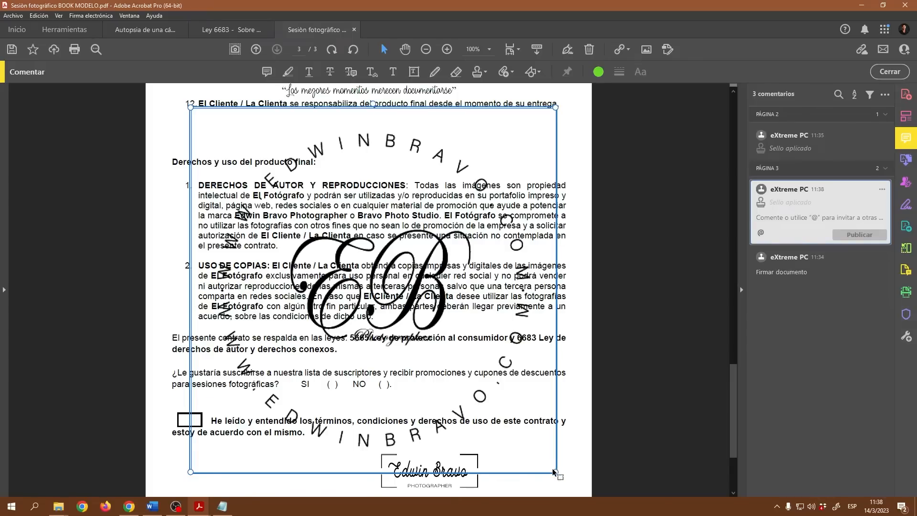
{"action": "left_click_drag", "start_coordinate": [555, 472], "coordinate": [359, 276]}
{"action": "left_click_drag", "start_coordinate": [300, 179], "coordinate": [383, 268]}
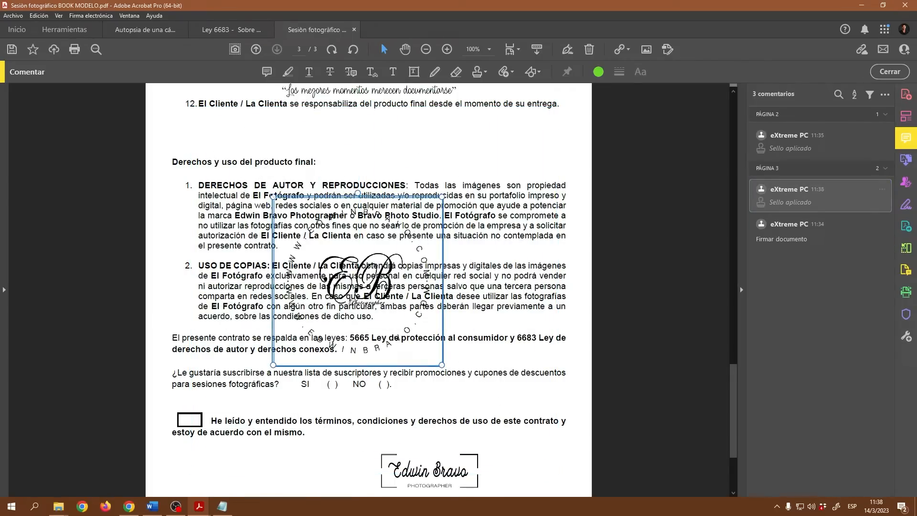
{"action": "left_click_drag", "start_coordinate": [272, 196], "coordinate": [300, 224]}
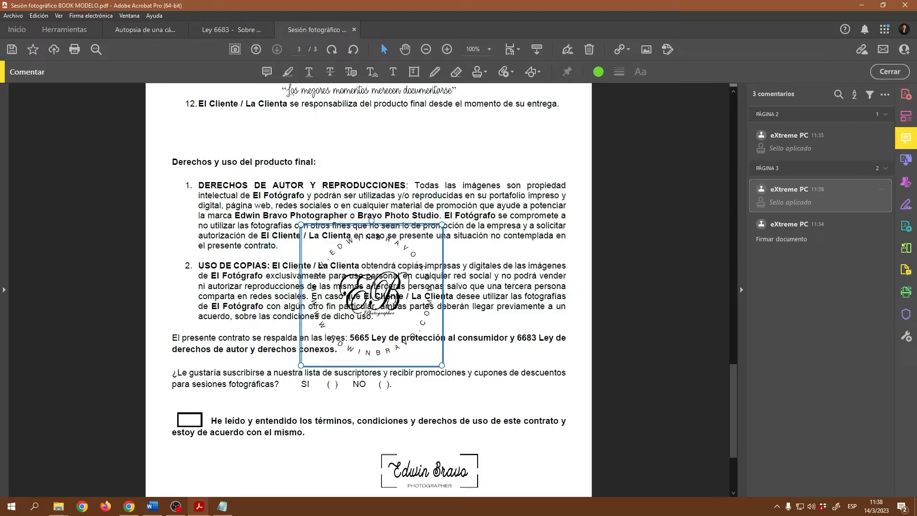
{"action": "left_click_drag", "start_coordinate": [388, 293], "coordinate": [383, 287]}
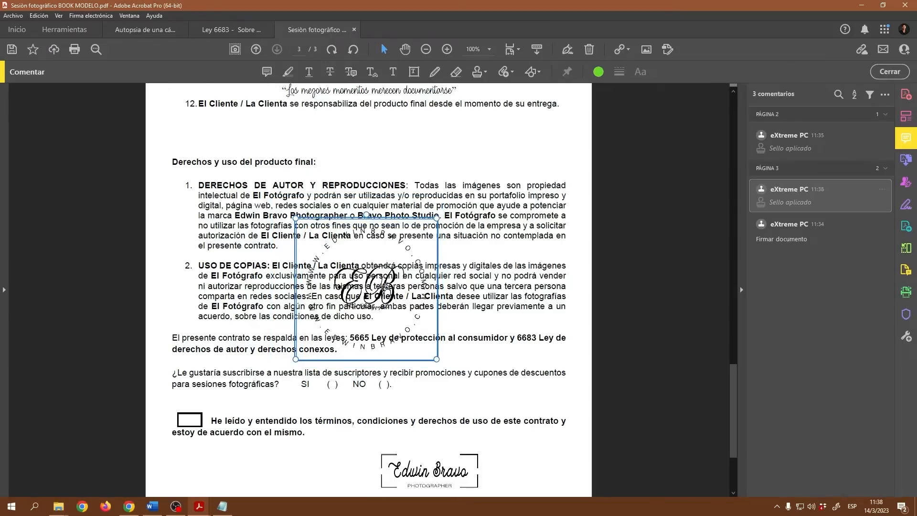
Open the placed logo stamp's properties and set its color to blue.
{"action": "left_click", "coordinate": [442, 51]}
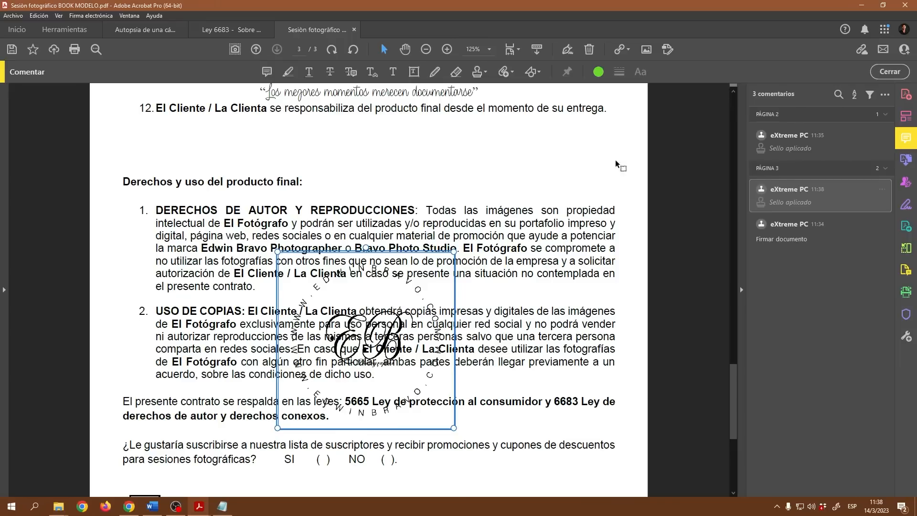
{"action": "right_click", "coordinate": [387, 333]}
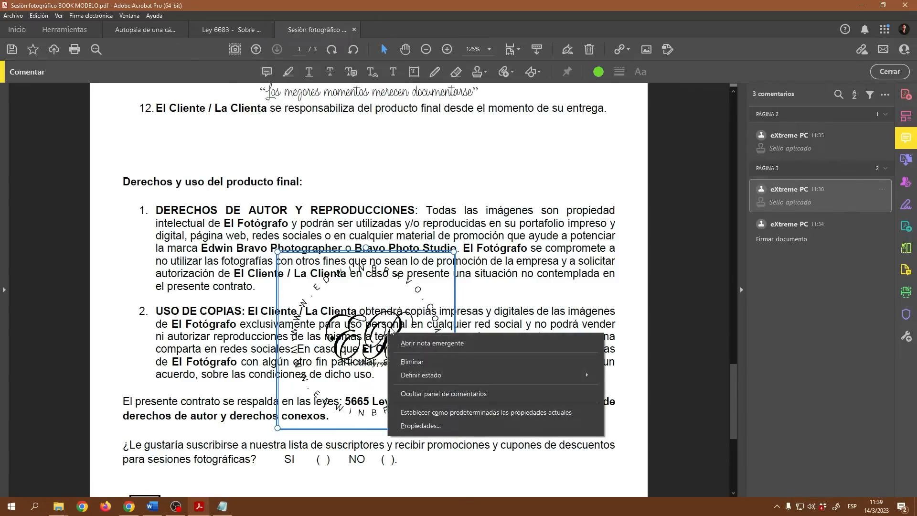
{"action": "left_click", "coordinate": [425, 428]}
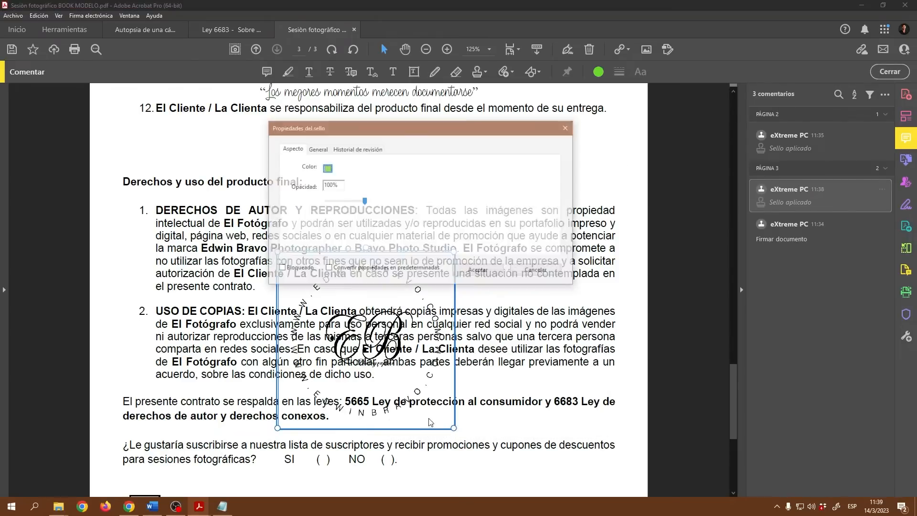
{"action": "left_click_drag", "start_coordinate": [458, 127], "coordinate": [664, 122]}
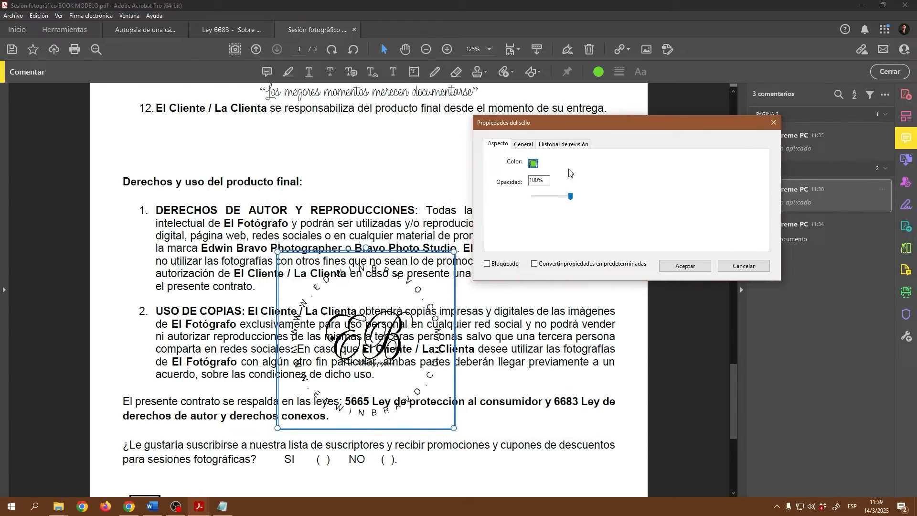
{"action": "left_click", "coordinate": [533, 164]}
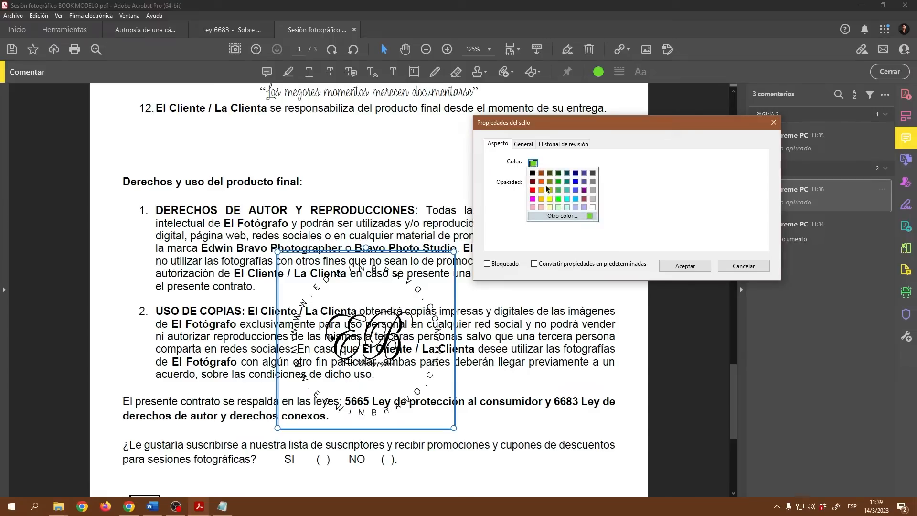
{"action": "left_click", "coordinate": [575, 181]}
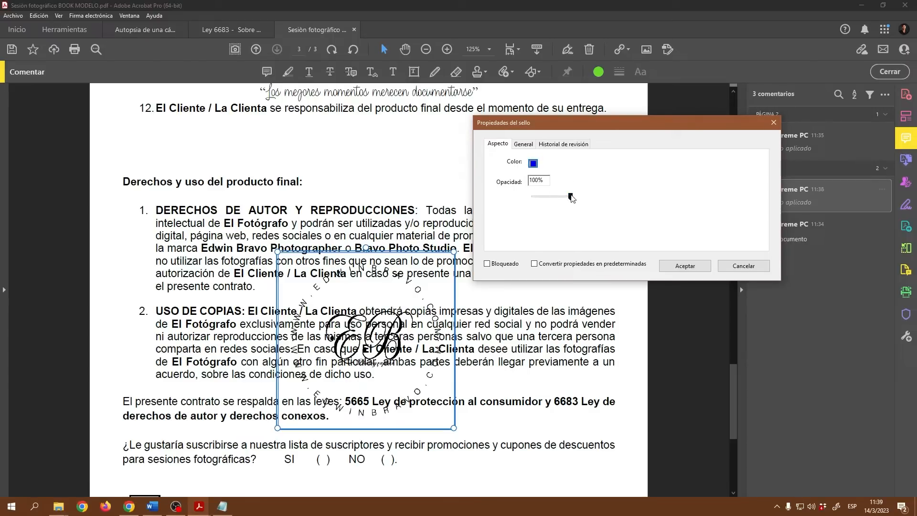
Set the logo stamp's opacity to 54% and apply the property changes.
{"action": "left_click_drag", "start_coordinate": [569, 199], "coordinate": [539, 200]}
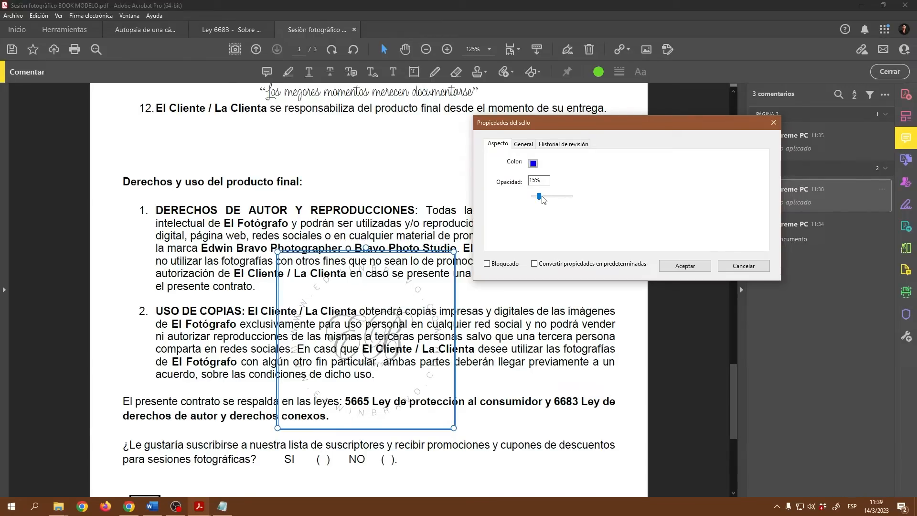
{"action": "left_click_drag", "start_coordinate": [544, 200], "coordinate": [544, 200]}
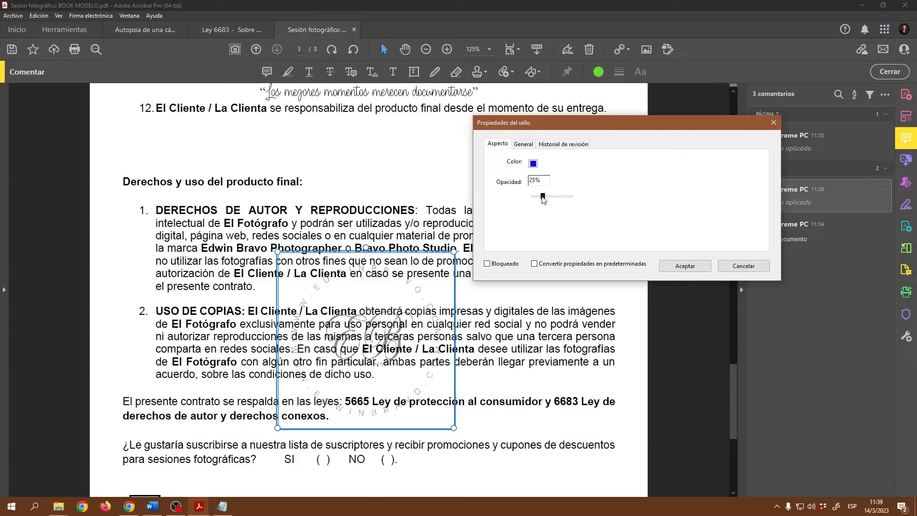
{"action": "left_click_drag", "start_coordinate": [543, 199], "coordinate": [554, 201]}
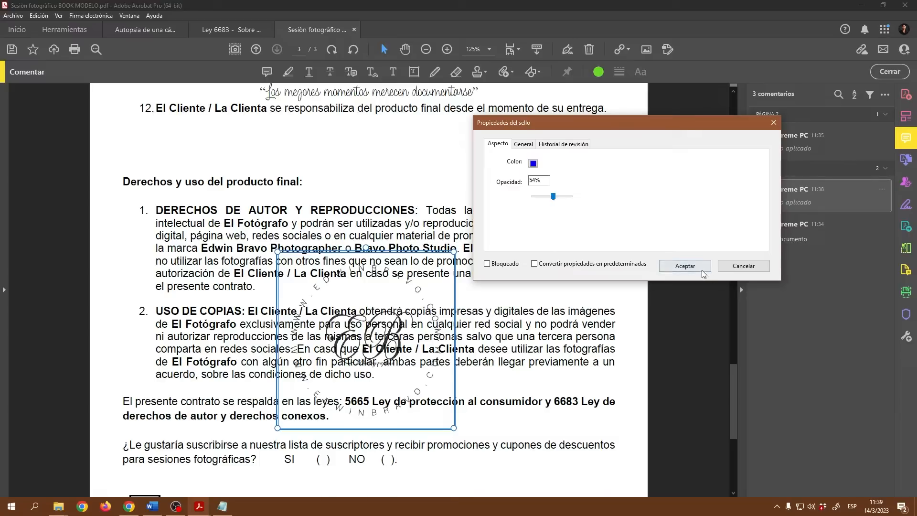
{"action": "left_click", "coordinate": [690, 265]}
{"action": "left_click", "coordinate": [492, 274]}
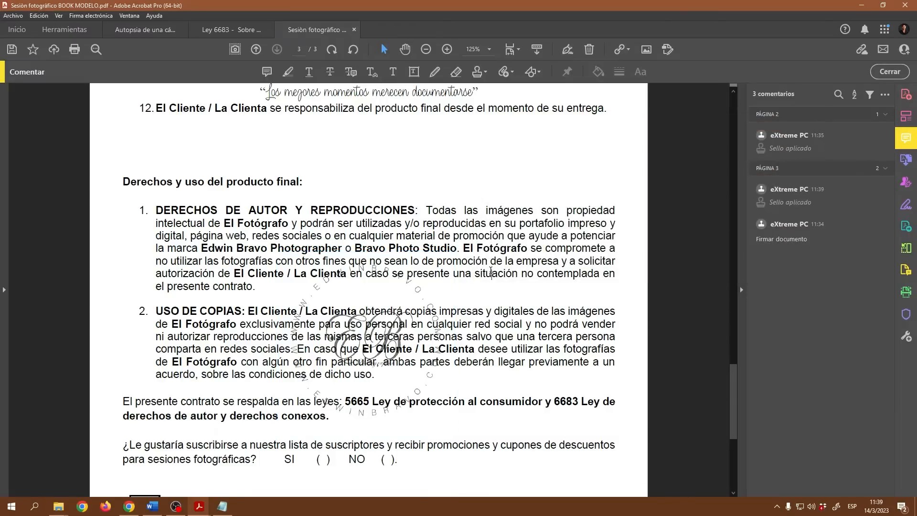
Start creating a third custom stamp and open the file browser for its image.
{"action": "scroll", "coordinate": [497, 232], "scroll_direction": "up", "scroll_amount": 3}
{"action": "scroll", "coordinate": [495, 231], "scroll_direction": "up", "scroll_amount": 15}
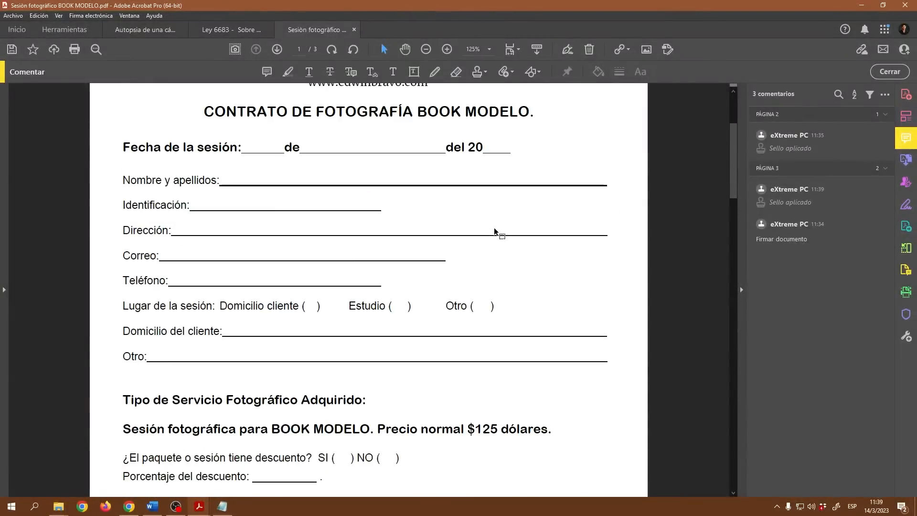
{"action": "left_click", "coordinate": [486, 70]}
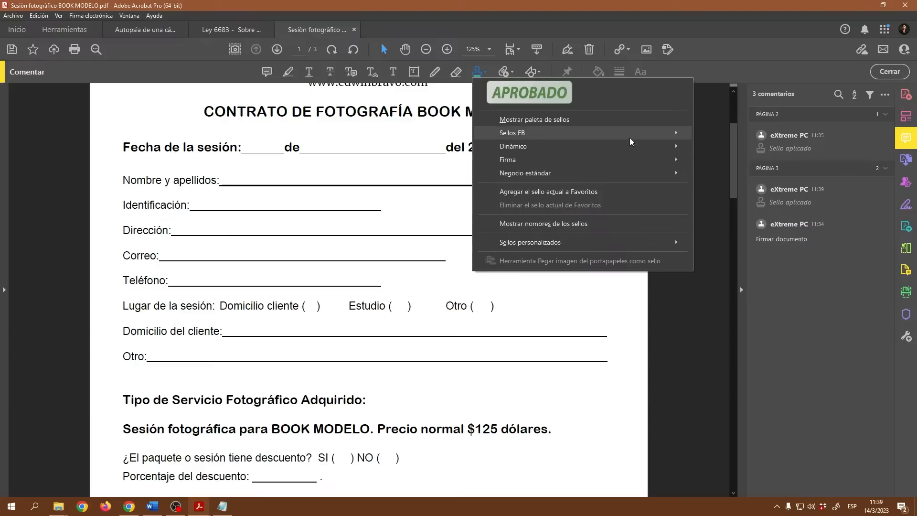
{"action": "mouse_move", "coordinate": [644, 138]}
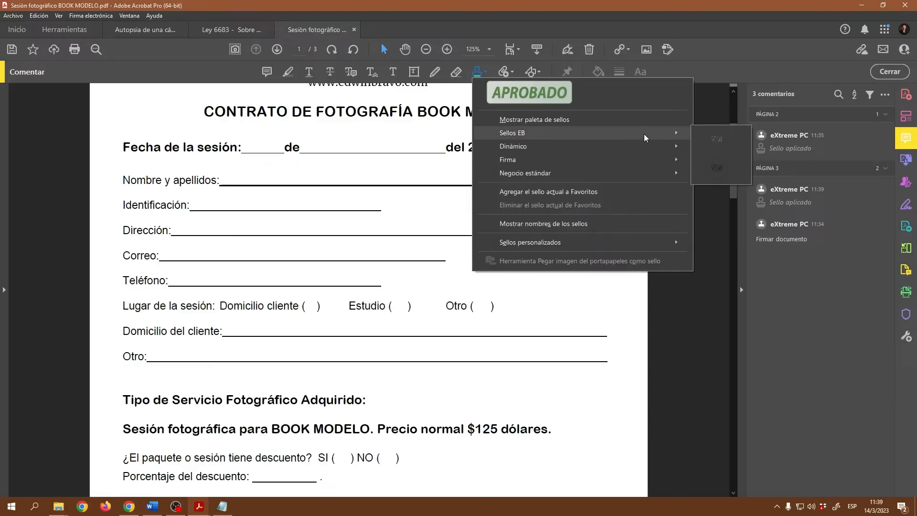
{"action": "mouse_move", "coordinate": [585, 247]}
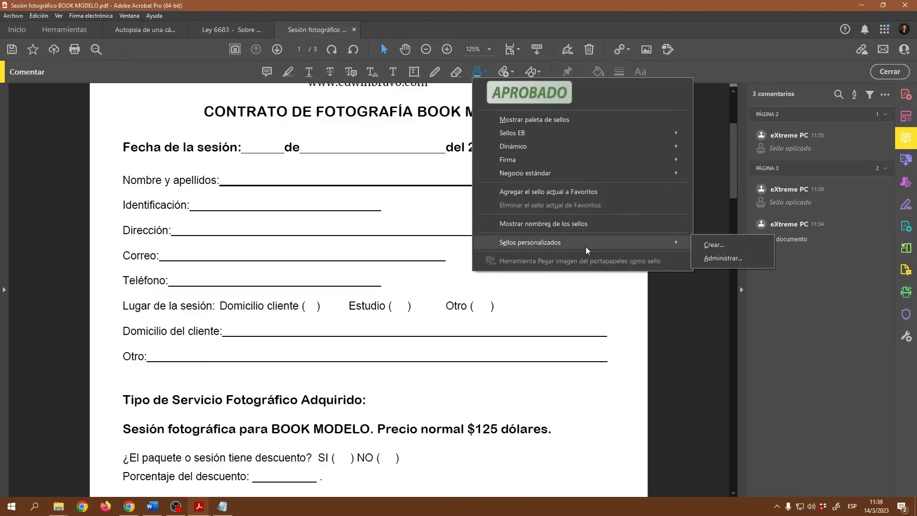
{"action": "left_click", "coordinate": [715, 247]}
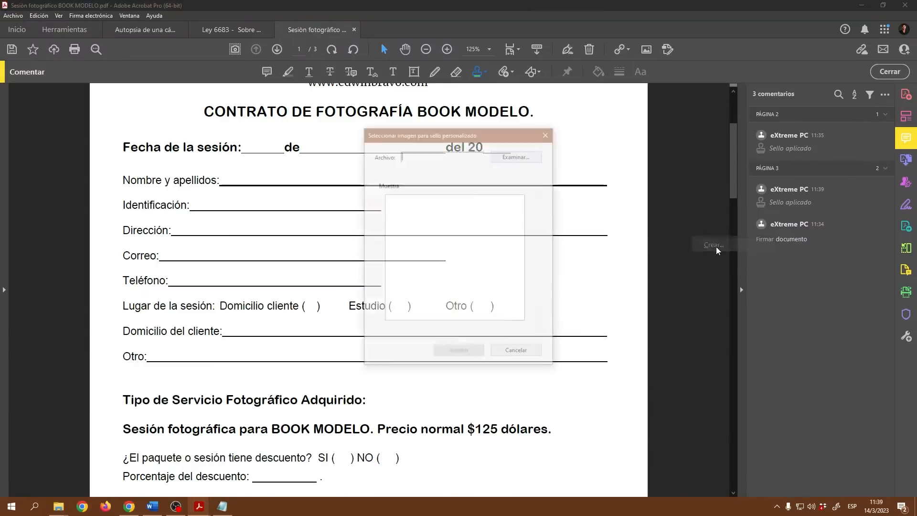
{"action": "left_click", "coordinate": [527, 156]}
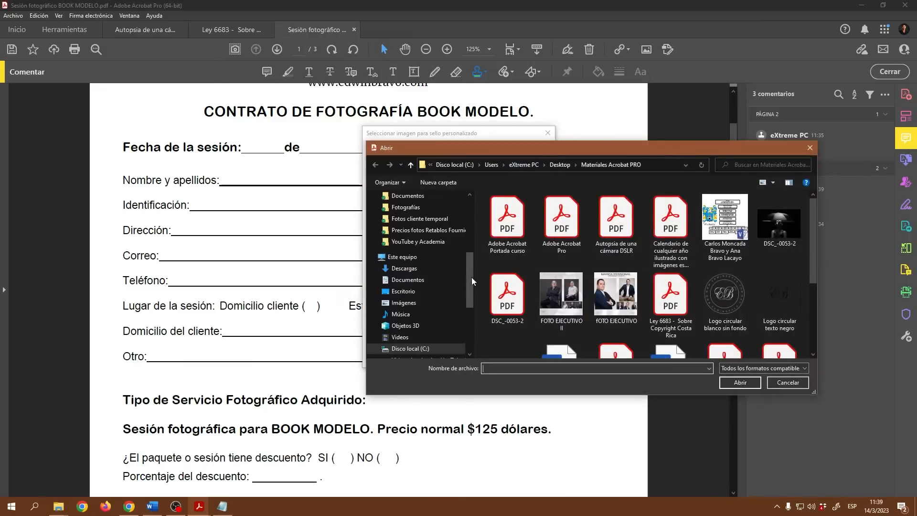
Browse the Proyectos web y otros (F:) drive's Documentos to the LOGOS OFICIALES DE LA MARCA folder inside FIRMAS Y LOGOS.
{"action": "scroll", "coordinate": [443, 287], "scroll_direction": "down", "scroll_amount": 3}
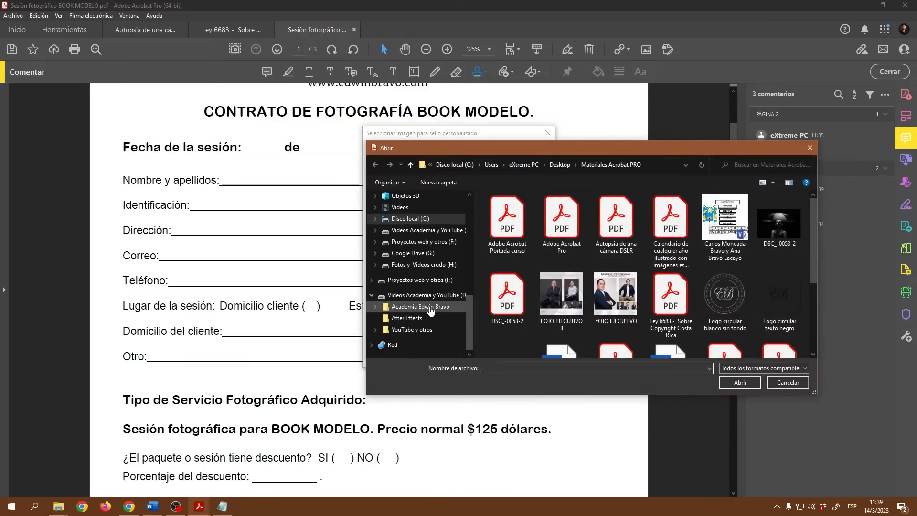
{"action": "left_click", "coordinate": [444, 242]}
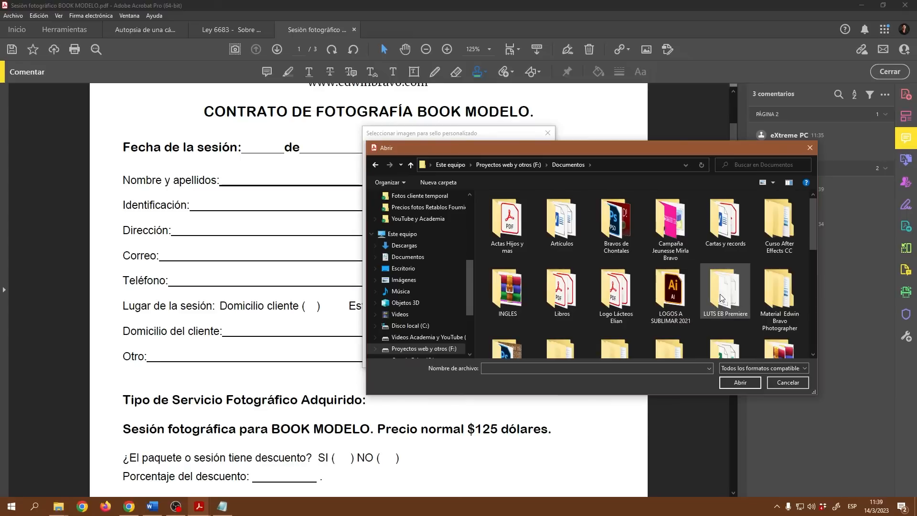
{"action": "double_click", "coordinate": [764, 299]}
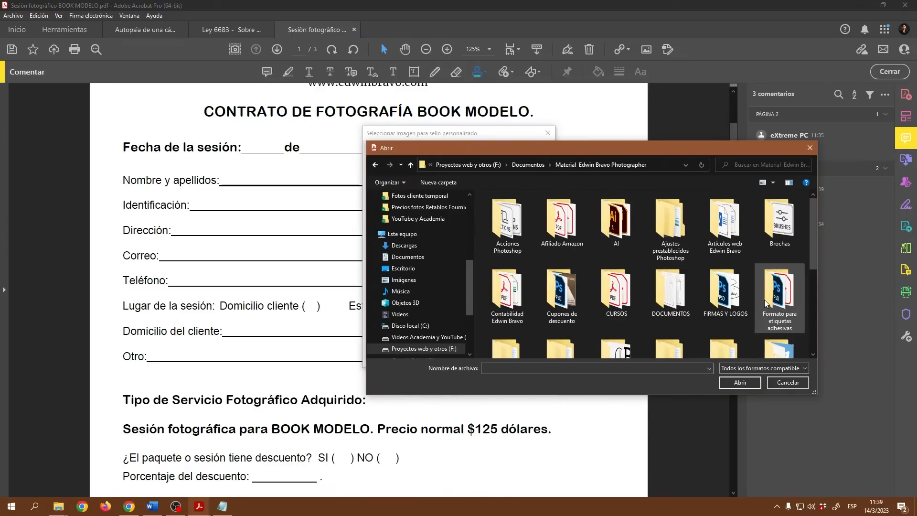
{"action": "double_click", "coordinate": [710, 293]}
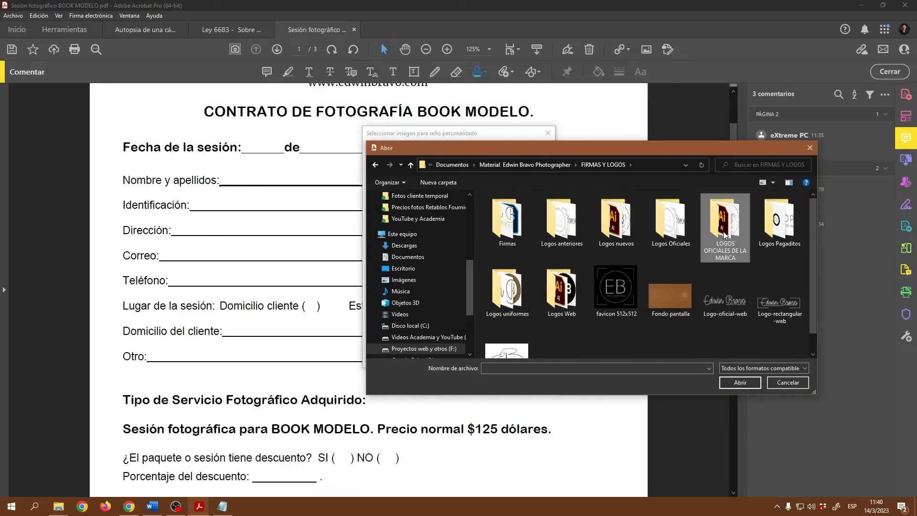
{"action": "double_click", "coordinate": [713, 283]}
Choose the image "Logo circular sobre blanco I" for the custom stamp and accept it.
{"action": "scroll", "coordinate": [615, 294], "scroll_direction": "down", "scroll_amount": 1}
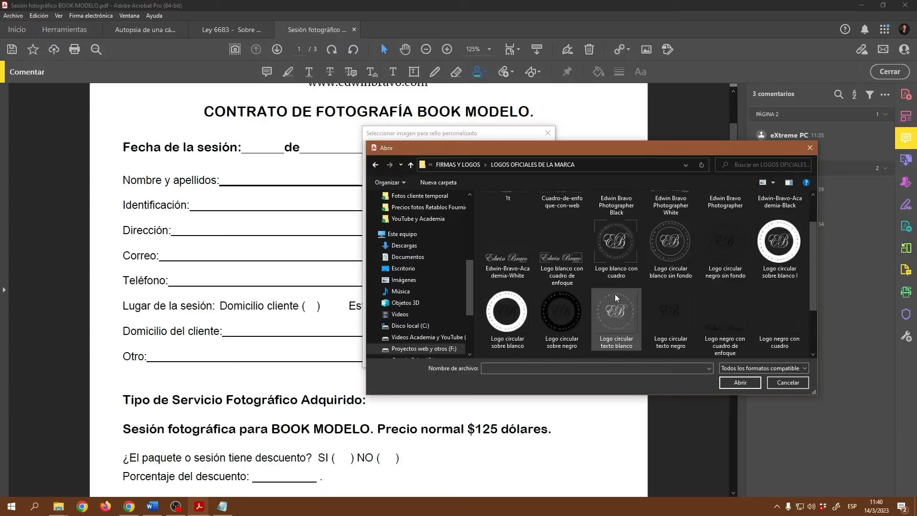
{"action": "left_click", "coordinate": [788, 244]}
{"action": "scroll", "coordinate": [730, 293], "scroll_direction": "down", "scroll_amount": 1}
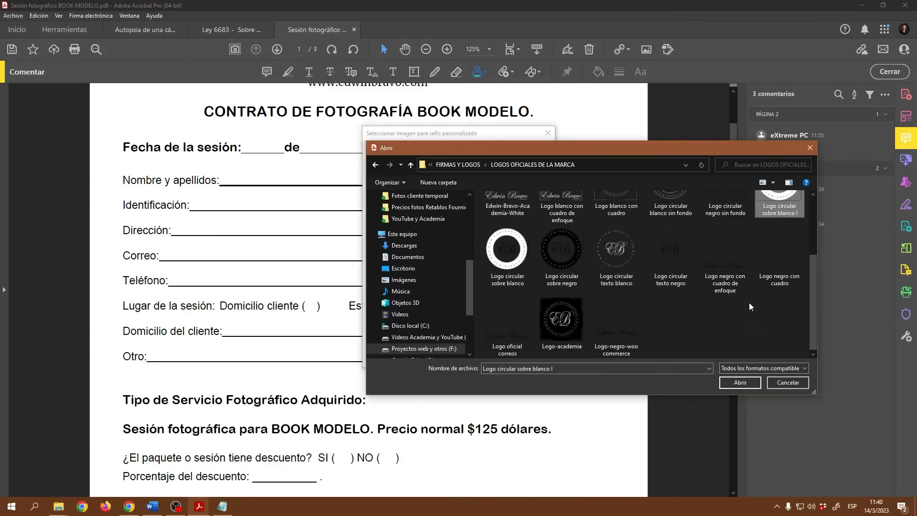
{"action": "left_click", "coordinate": [740, 382]}
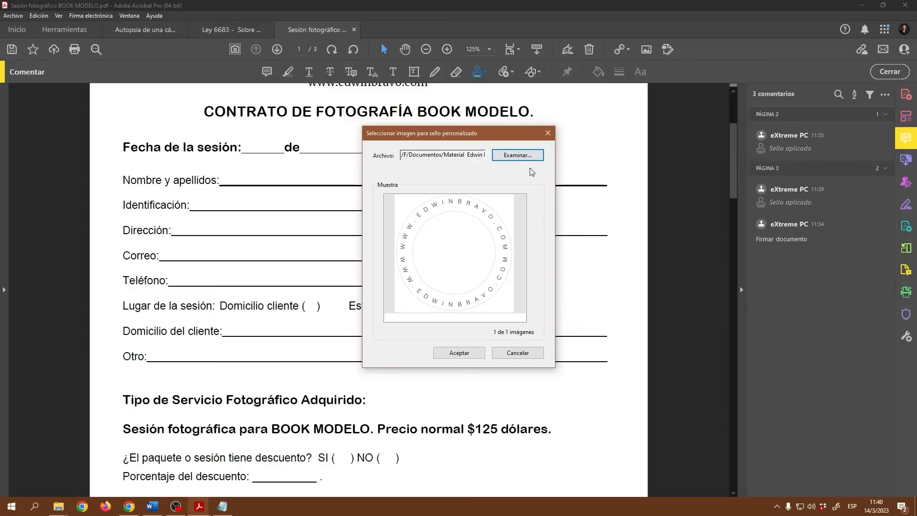
{"action": "left_click", "coordinate": [459, 353]}
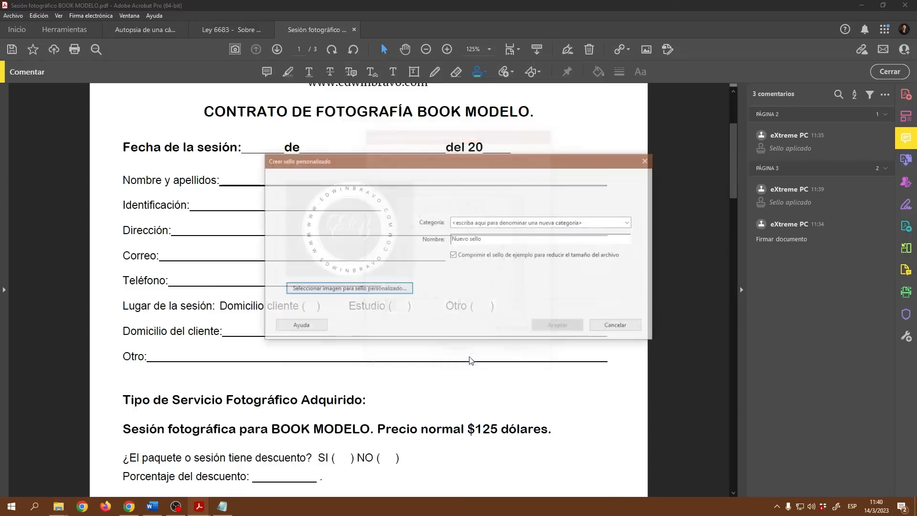
Assign the custom stamp to the Sellos EB category, name it "Sello web II" and create it.
{"action": "left_click", "coordinate": [630, 222]}
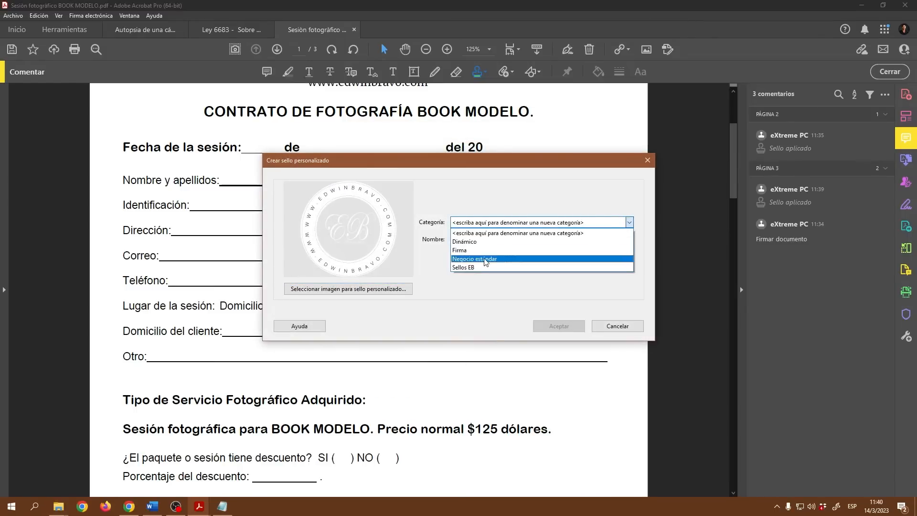
{"action": "left_click", "coordinate": [468, 269]}
{"action": "left_click_drag", "start_coordinate": [487, 242], "coordinate": [434, 245]}
{"action": "type", "text": "Se"}
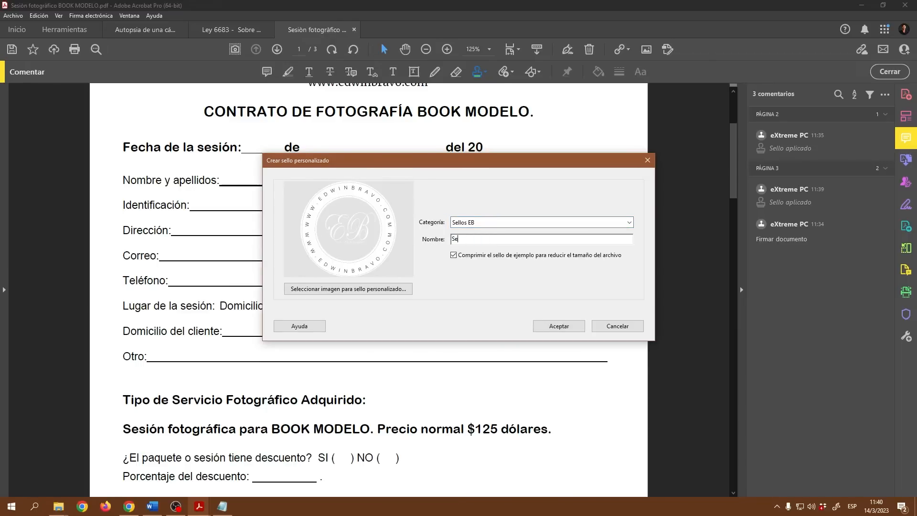
{"action": "type", "text": "llo web II"}
{"action": "left_click", "coordinate": [549, 327]}
Place the new white-ringed circular stamp from Sellos EB on page 2, over the contract's terms and conditions.
{"action": "left_click", "coordinate": [485, 75]}
{"action": "mouse_move", "coordinate": [562, 136]}
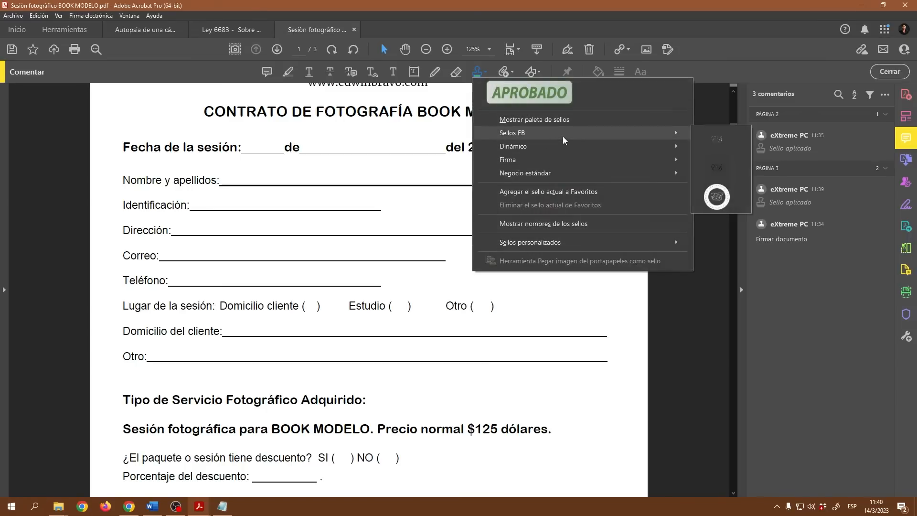
{"action": "left_click", "coordinate": [719, 198]}
{"action": "scroll", "coordinate": [371, 292], "scroll_direction": "down", "scroll_amount": 3}
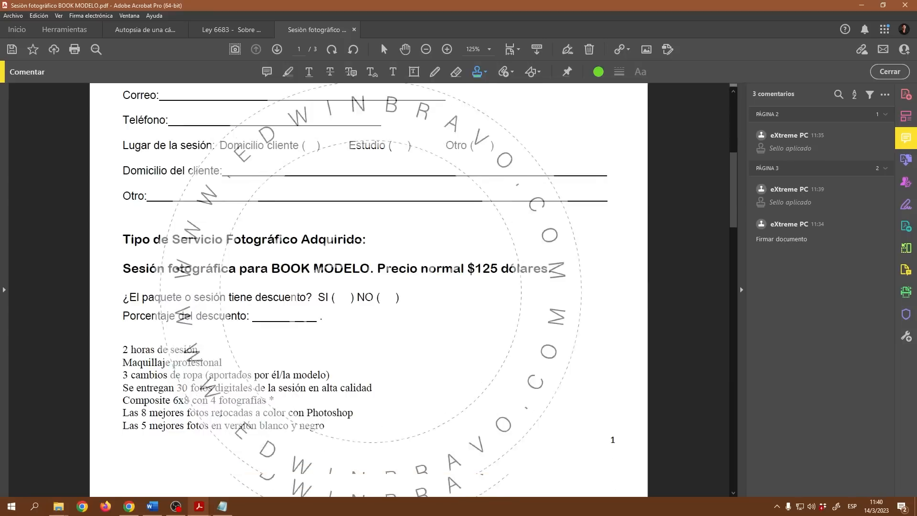
{"action": "scroll", "coordinate": [368, 290], "scroll_direction": "down", "scroll_amount": 10}
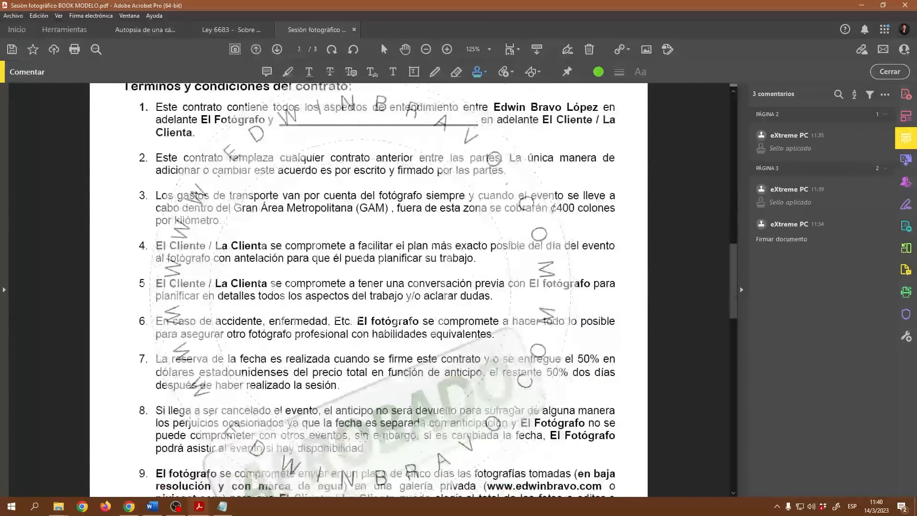
{"action": "left_click", "coordinate": [363, 287]}
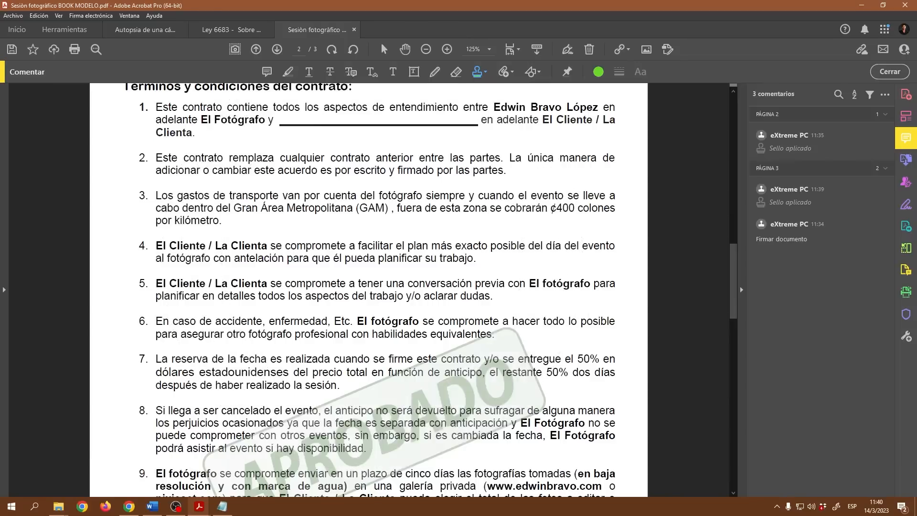
{"action": "left_click", "coordinate": [371, 257]}
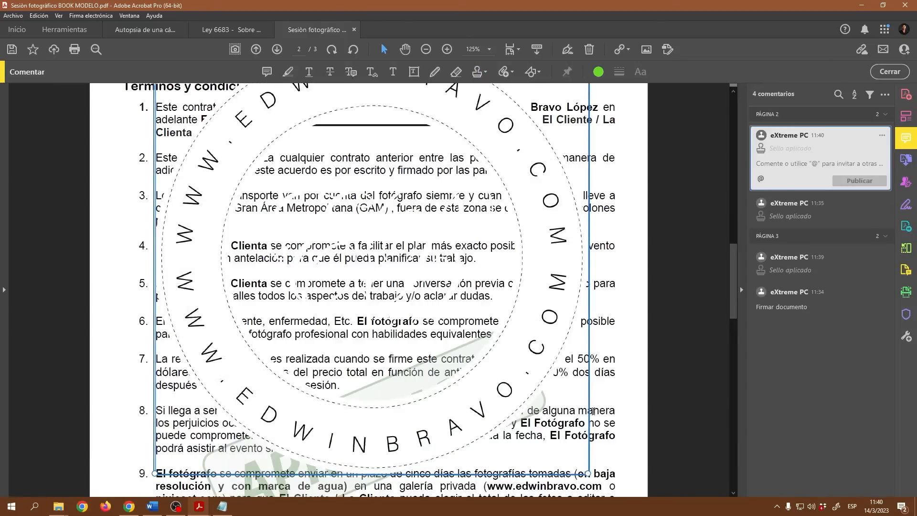
Shrink the circular stamp to about 40% of its placed size and center it over clauses 2 to 6.
{"action": "left_click_drag", "start_coordinate": [588, 473], "coordinate": [359, 244]}
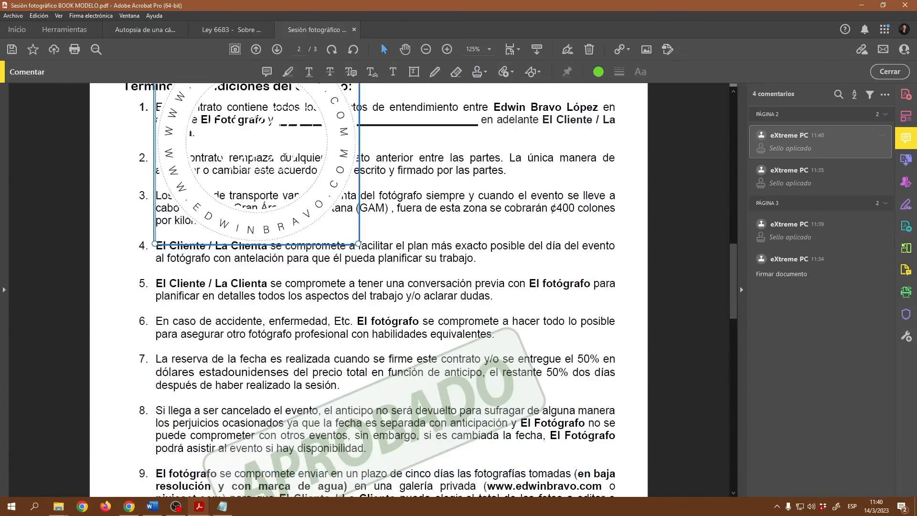
{"action": "left_click_drag", "start_coordinate": [339, 172], "coordinate": [462, 282]}
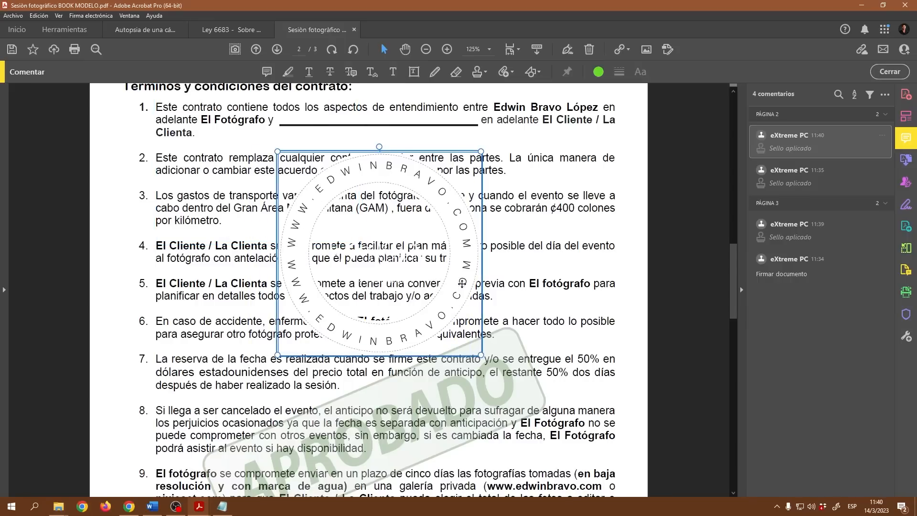
{"action": "left_click_drag", "start_coordinate": [481, 355], "coordinate": [445, 320]}
{"action": "left_click_drag", "start_coordinate": [399, 181], "coordinate": [419, 197]}
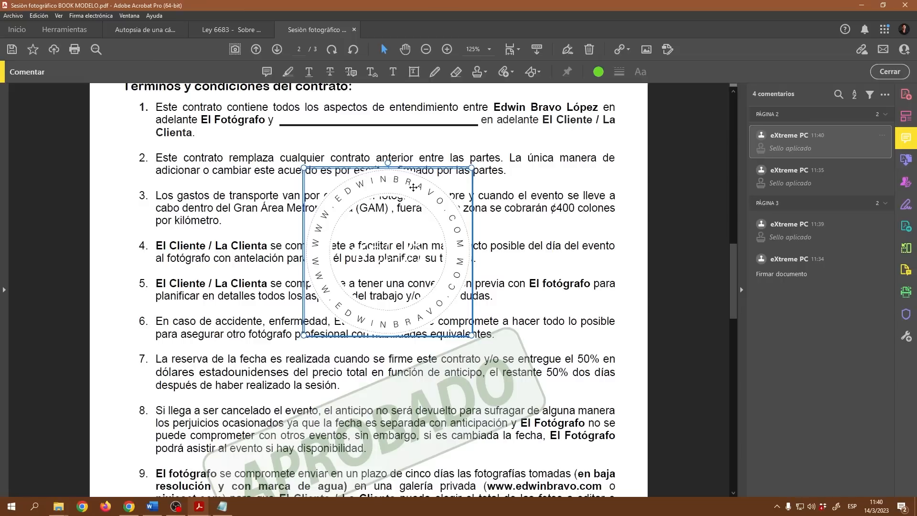
Reduce the circular stamp's opacity in its properties so it is semi-transparent, apply the change and deselect the stamp.
{"action": "right_click", "coordinate": [439, 212]}
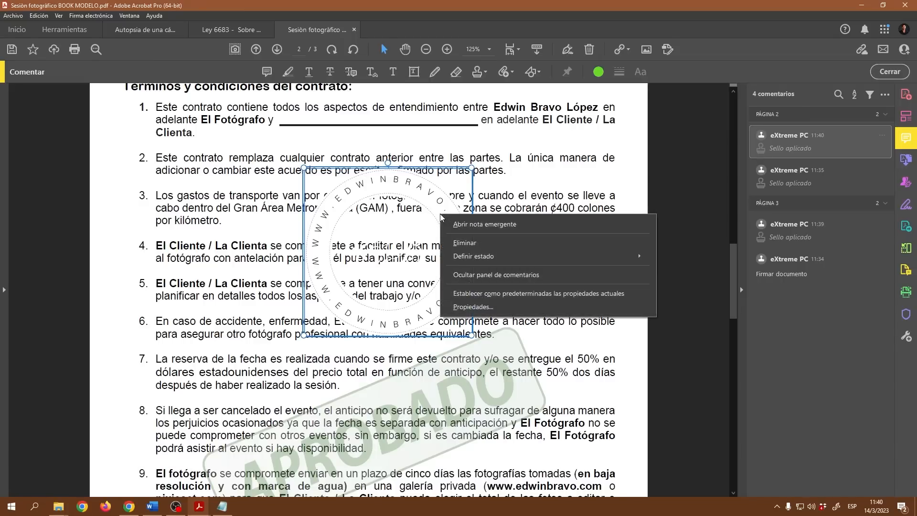
{"action": "left_click", "coordinate": [482, 307]}
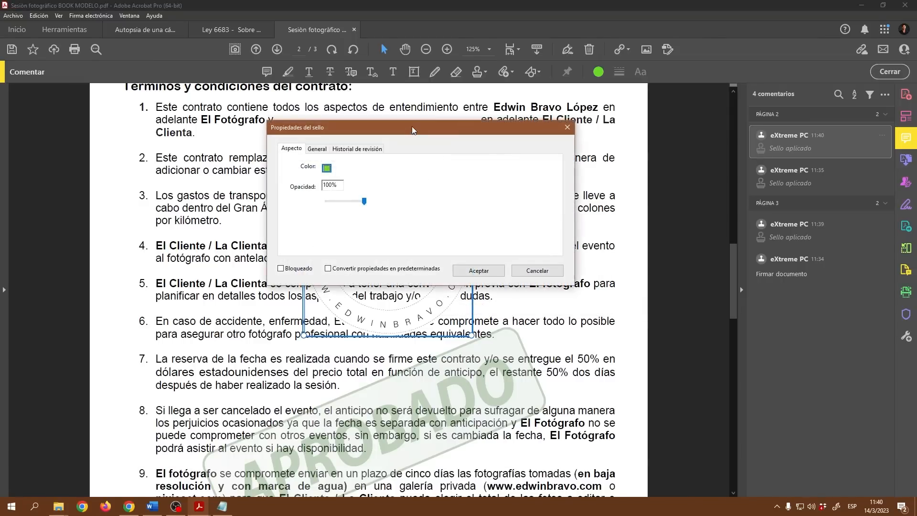
{"action": "left_click_drag", "start_coordinate": [412, 126], "coordinate": [637, 151]}
{"action": "left_click", "coordinate": [571, 226]}
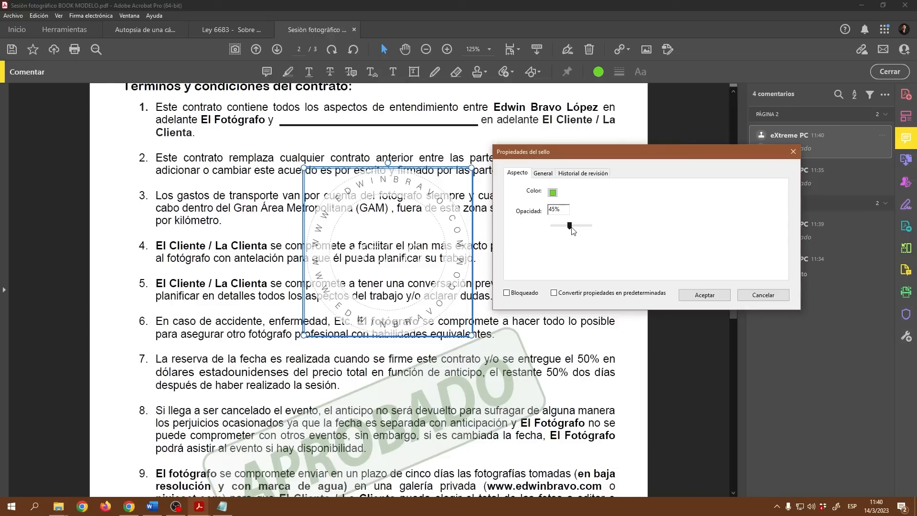
{"action": "left_click_drag", "start_coordinate": [571, 228], "coordinate": [579, 227]}
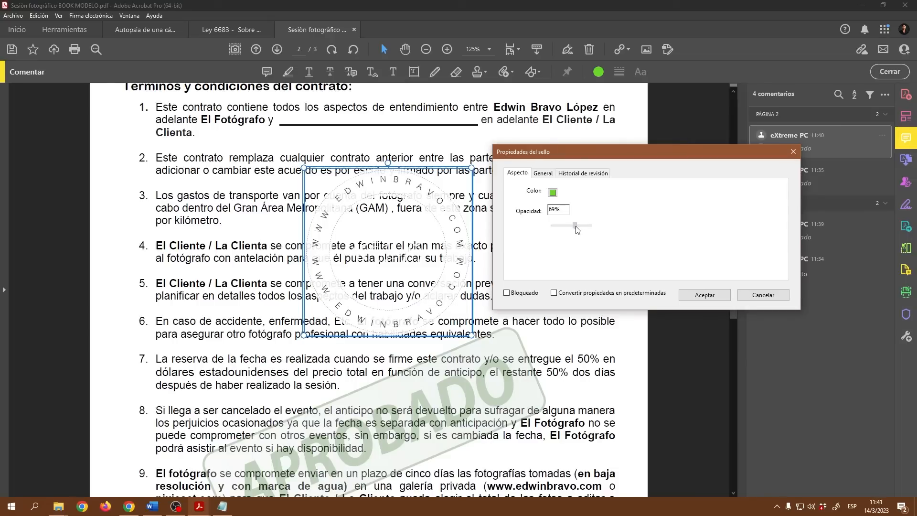
{"action": "left_click", "coordinate": [691, 296]}
{"action": "left_click", "coordinate": [561, 243]}
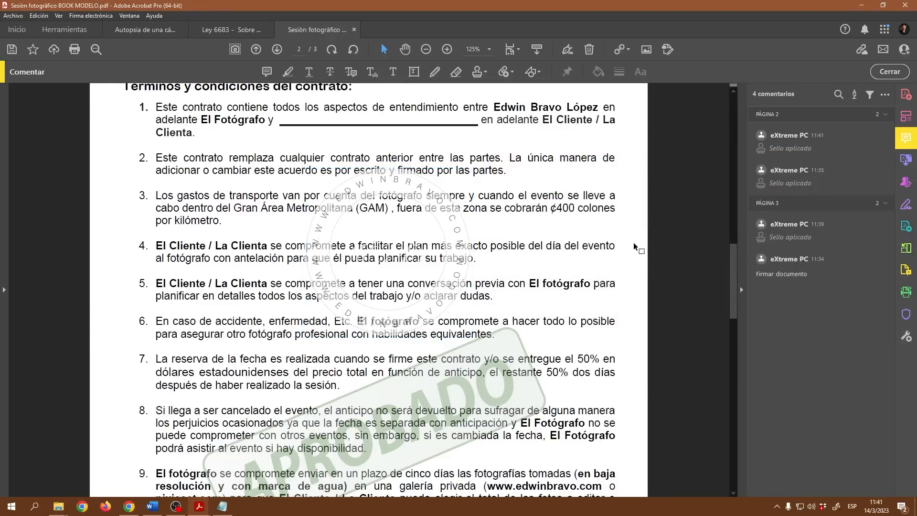